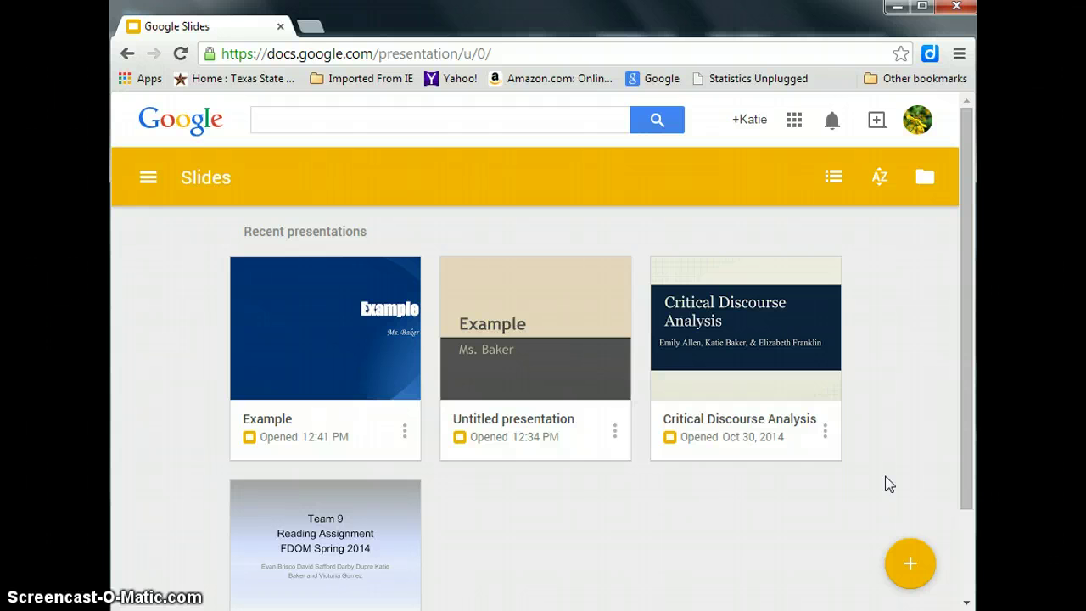
Create a new presentation with the Paper Plane theme.
left_click(908, 565)
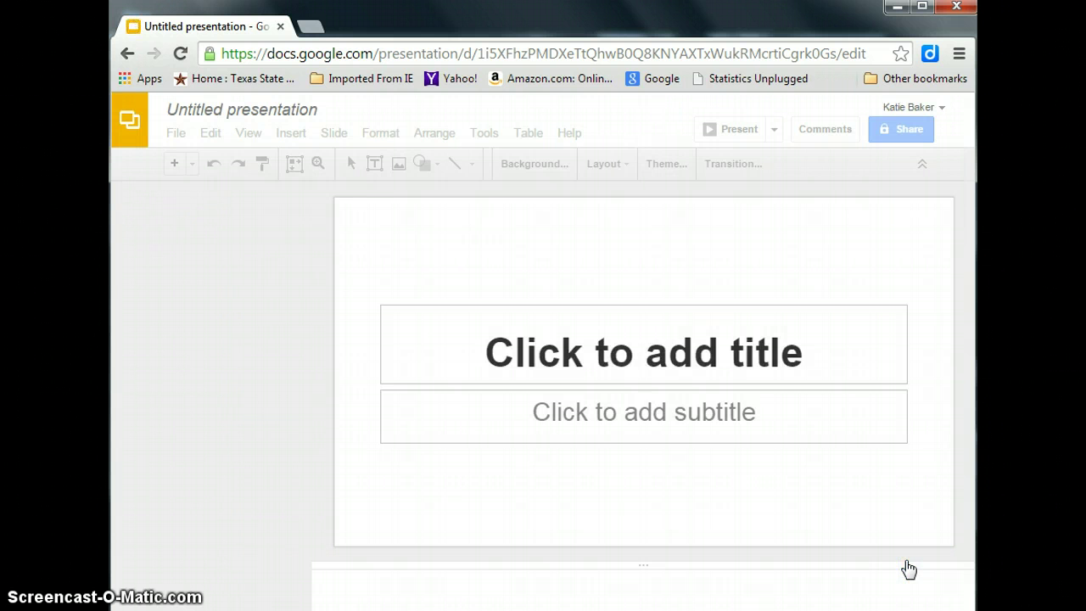
left_click(650, 365)
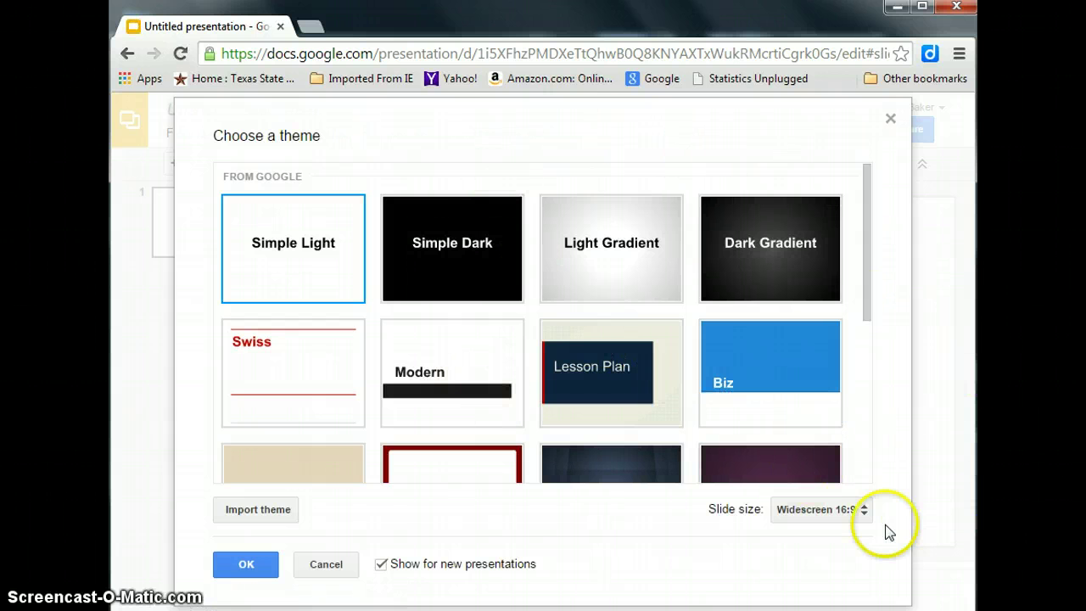
left_click_drag(868, 286, 858, 388)
left_click(768, 263)
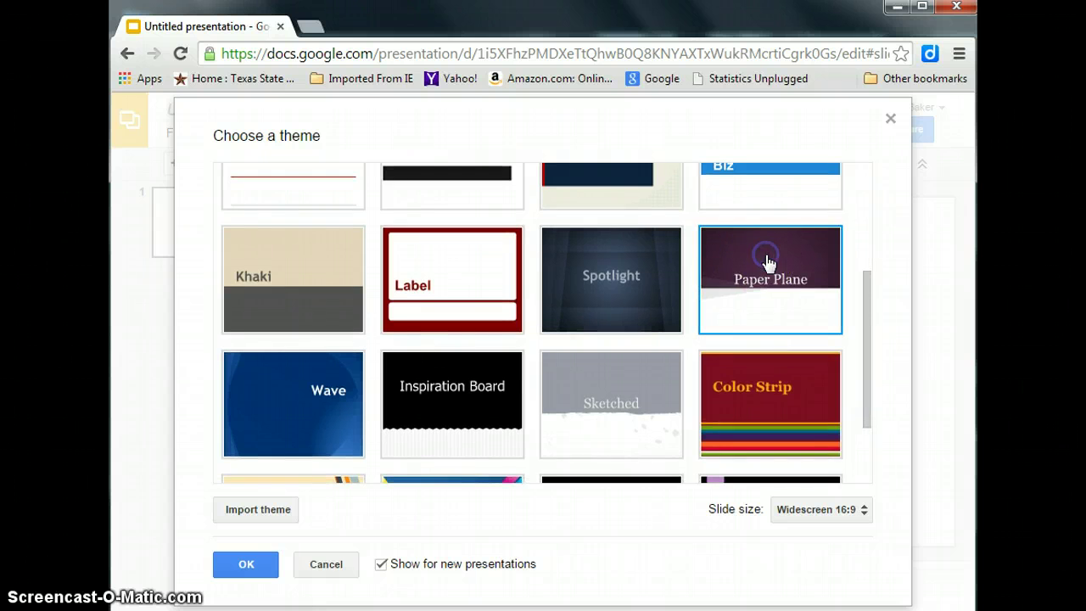
left_click(245, 564)
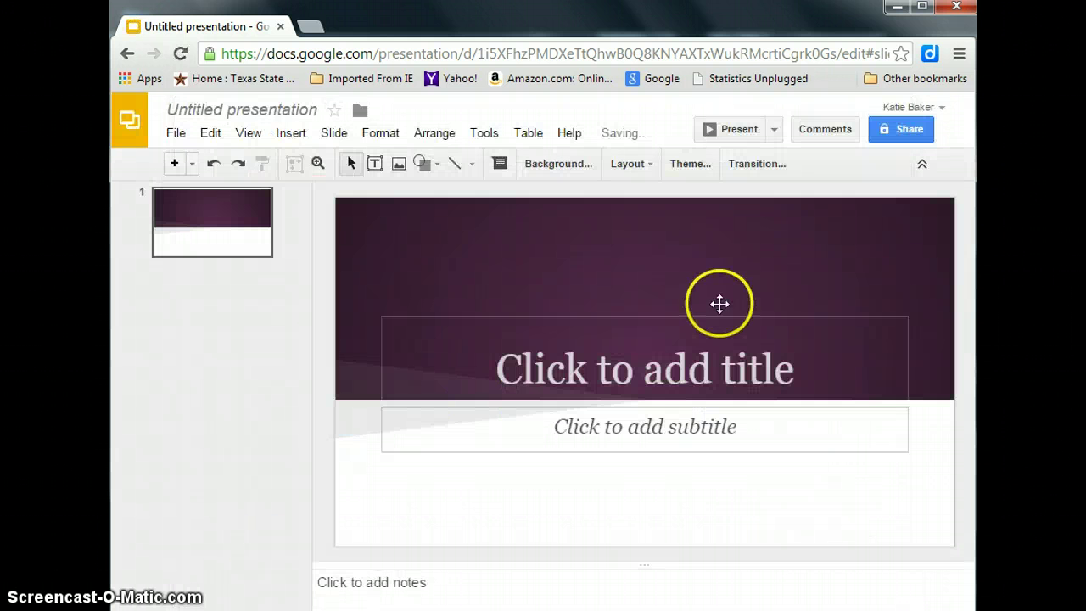
Title the opening slide "Example" and enter the presenter's name as the subtitle.
left_click(644, 370)
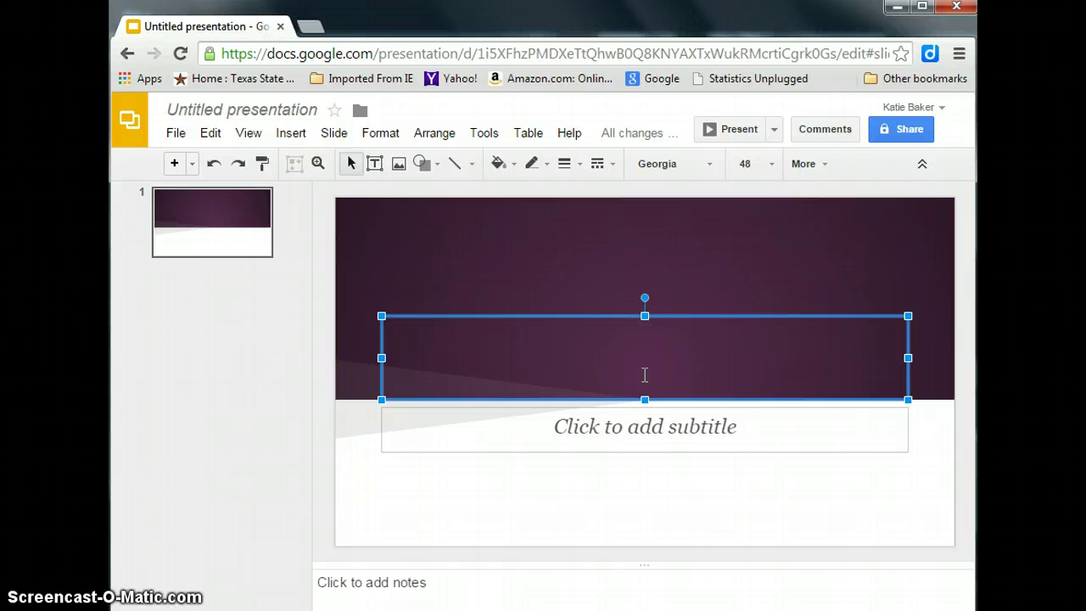
type("Example")
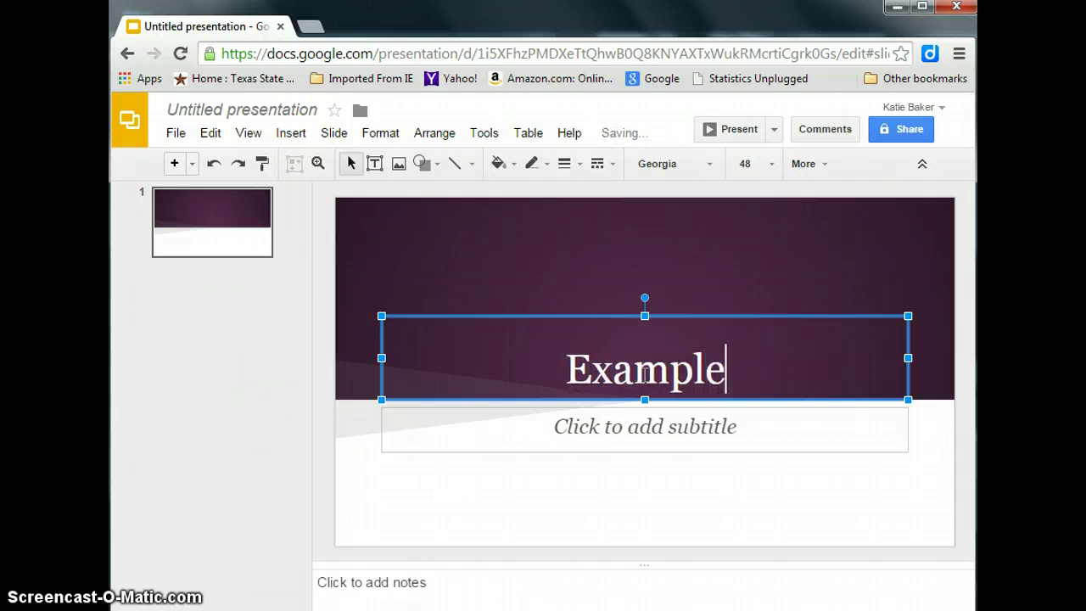
left_click(653, 418)
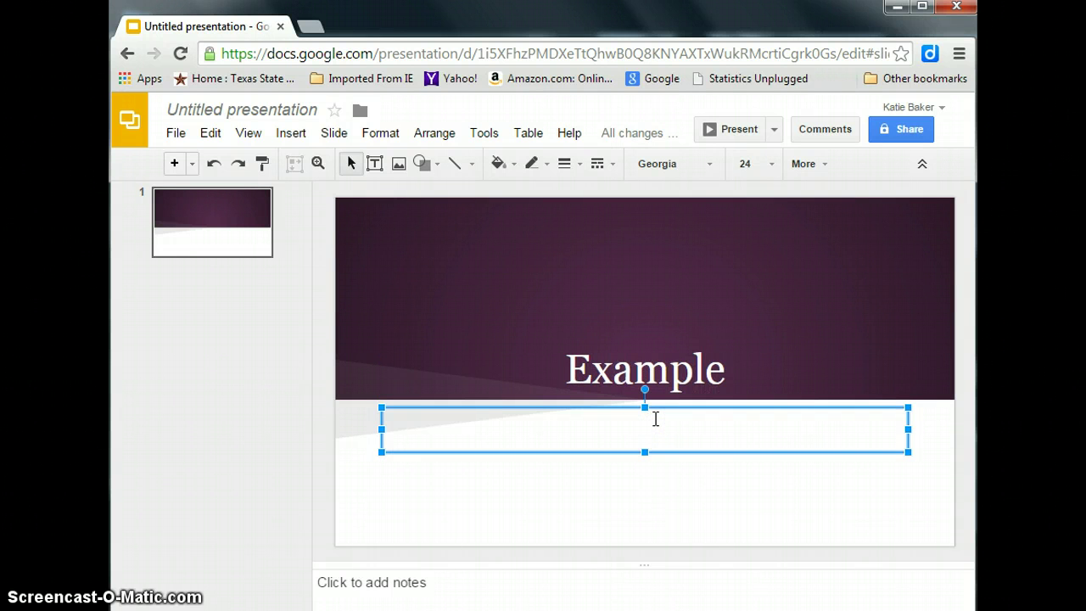
type("Ms.")
type(" Baker")
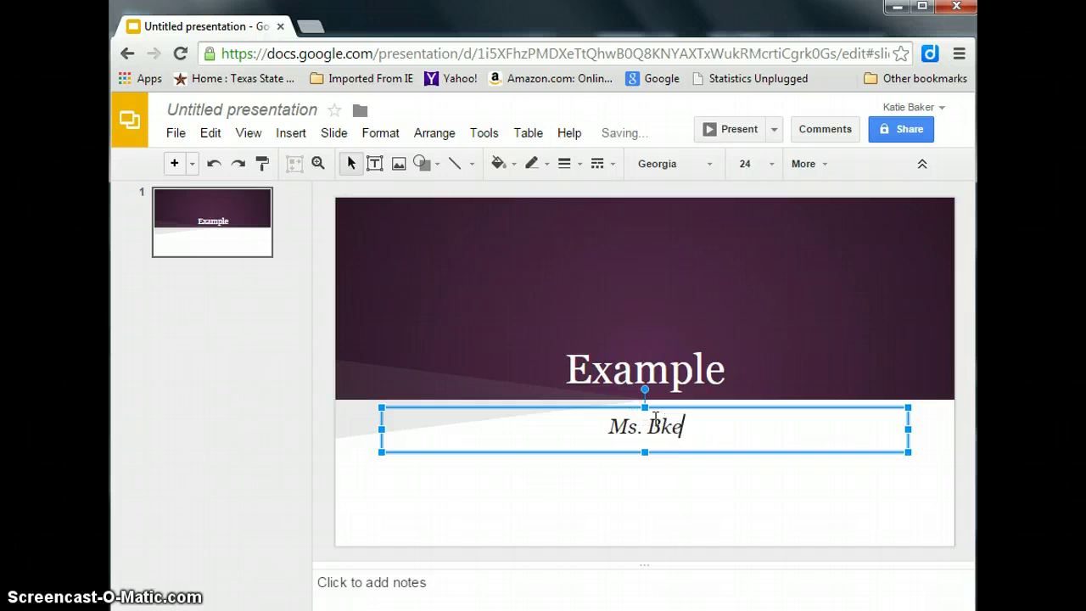
key("BackSpace")
key("BackSpace")
key("BackSpace")
type("ker")
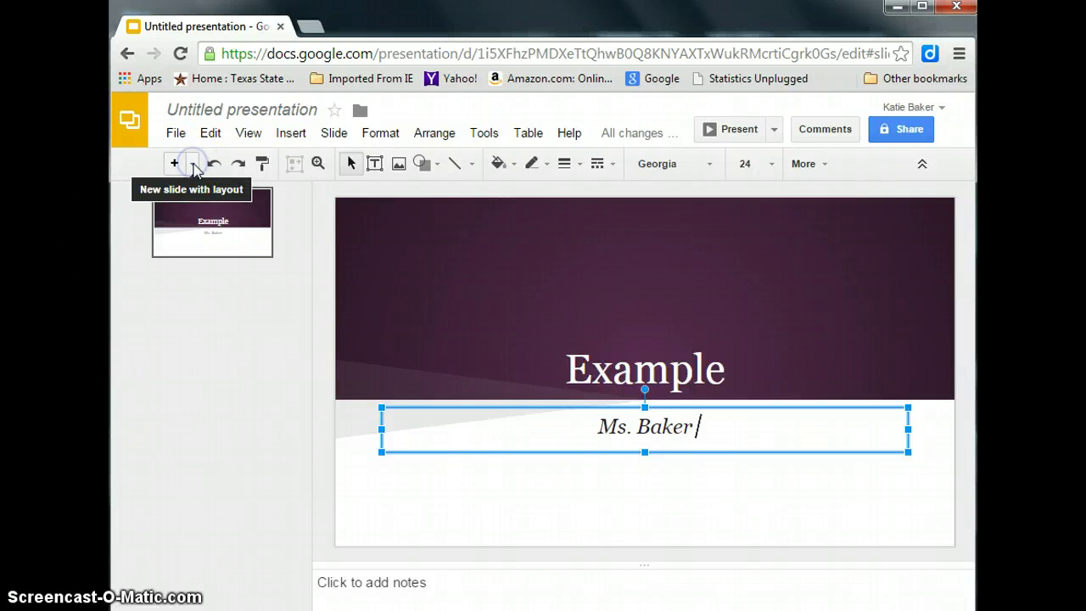
Add a second slide with the Title and Body layout and title it "Slide 2".
left_click(193, 164)
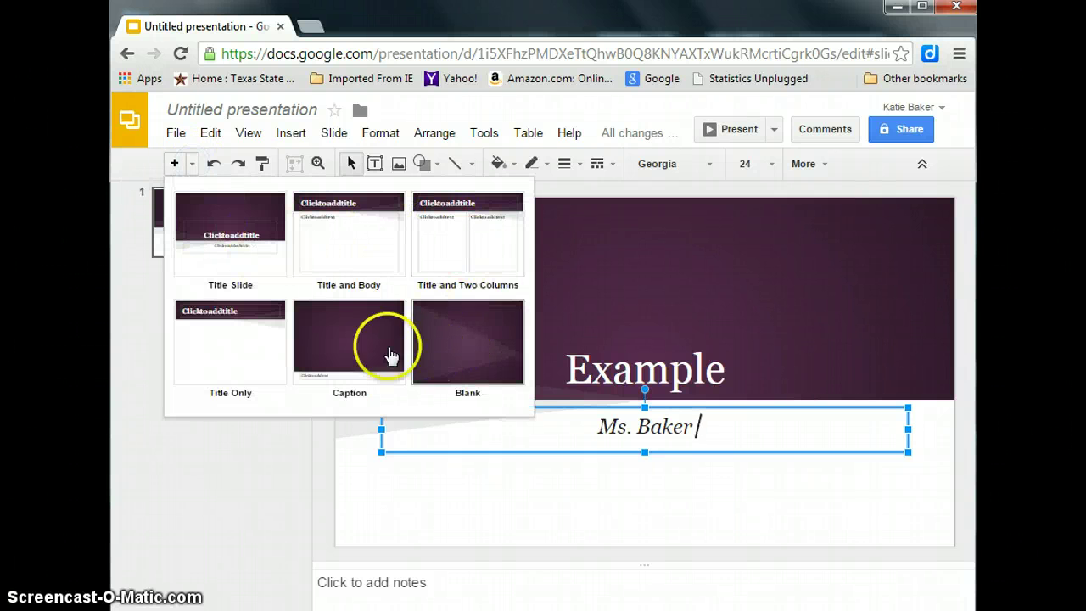
left_click(323, 244)
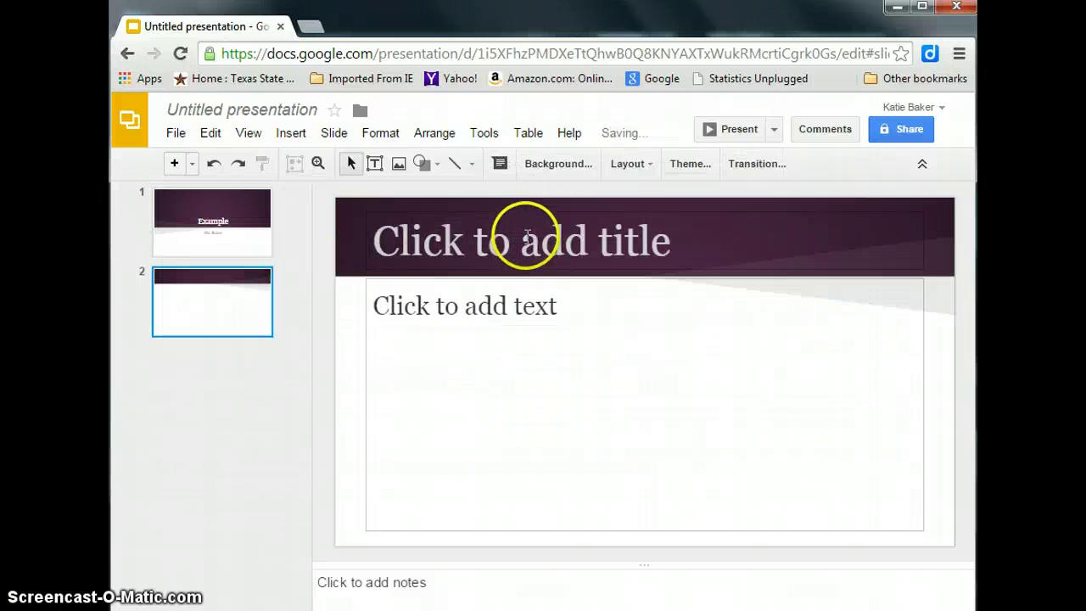
left_click(527, 236)
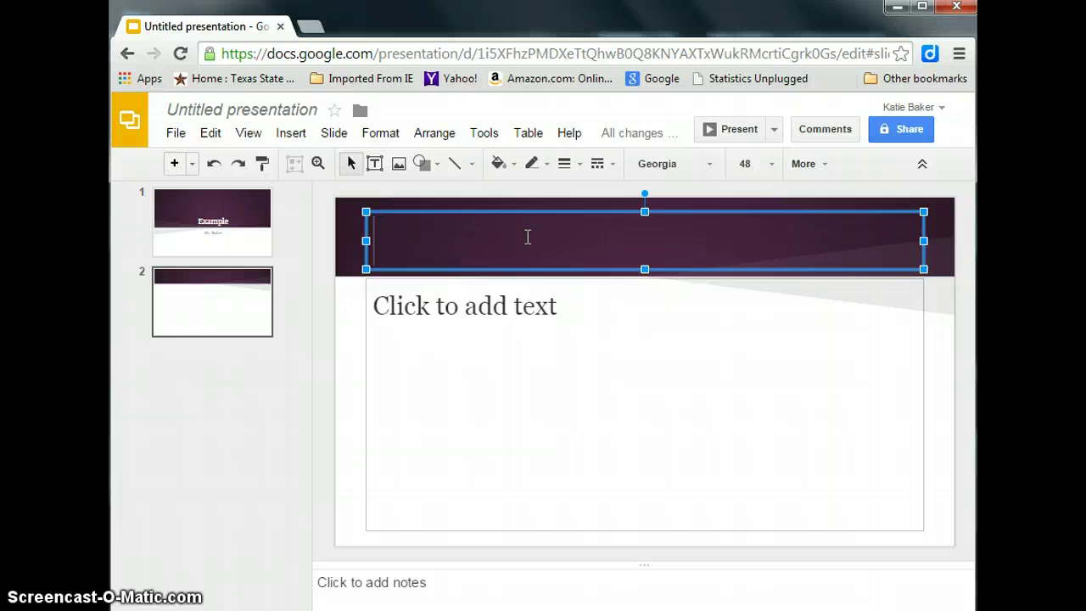
type("Slide 2")
Enter "No more than 3 Different" as the first line of slide 2's body text.
left_click(495, 293)
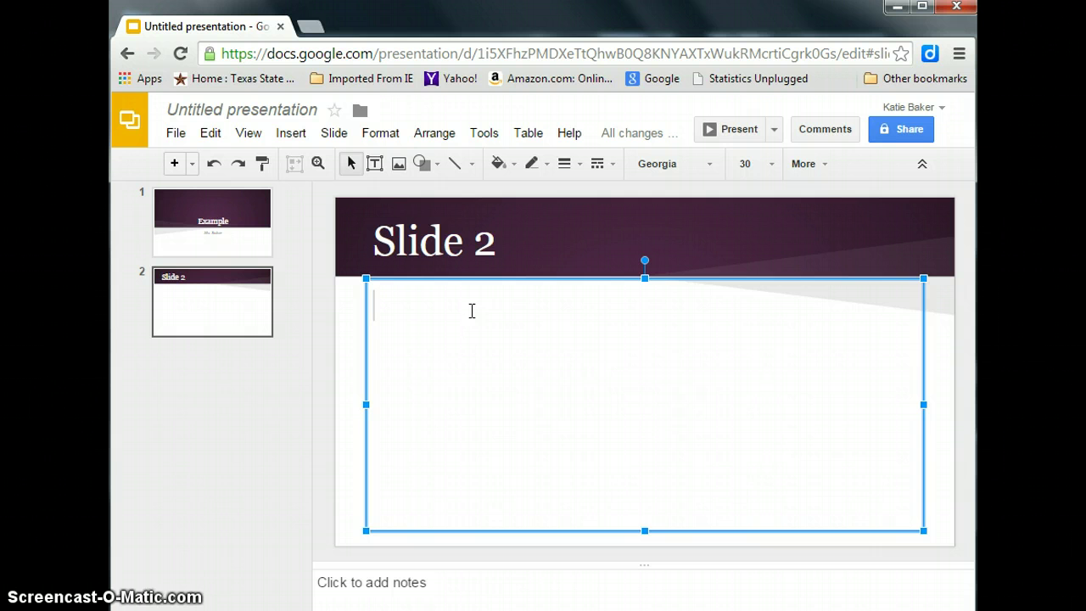
type("No more")
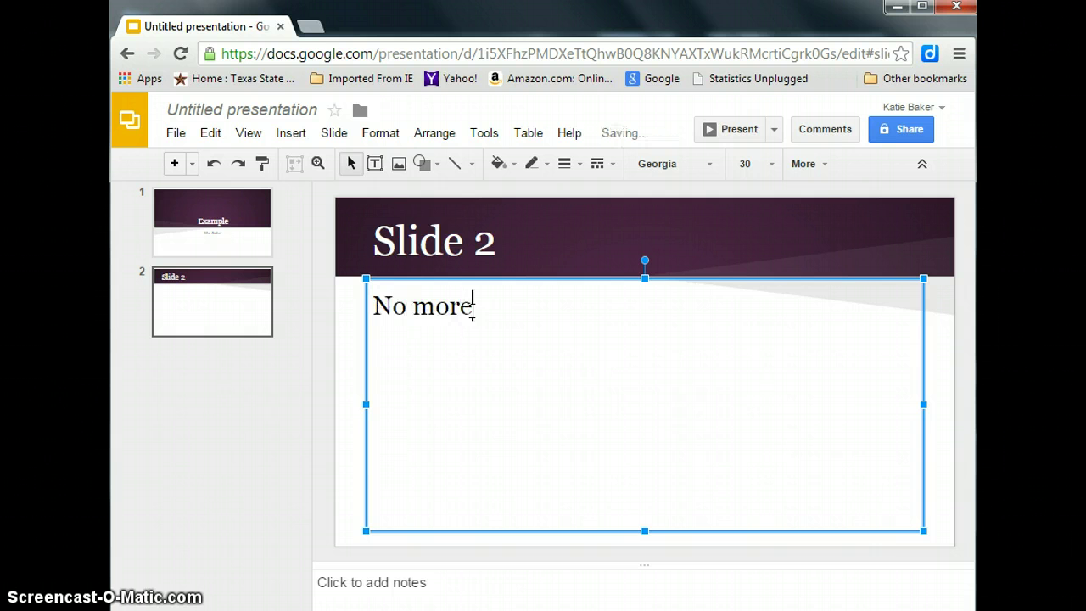
type(" than 3 D")
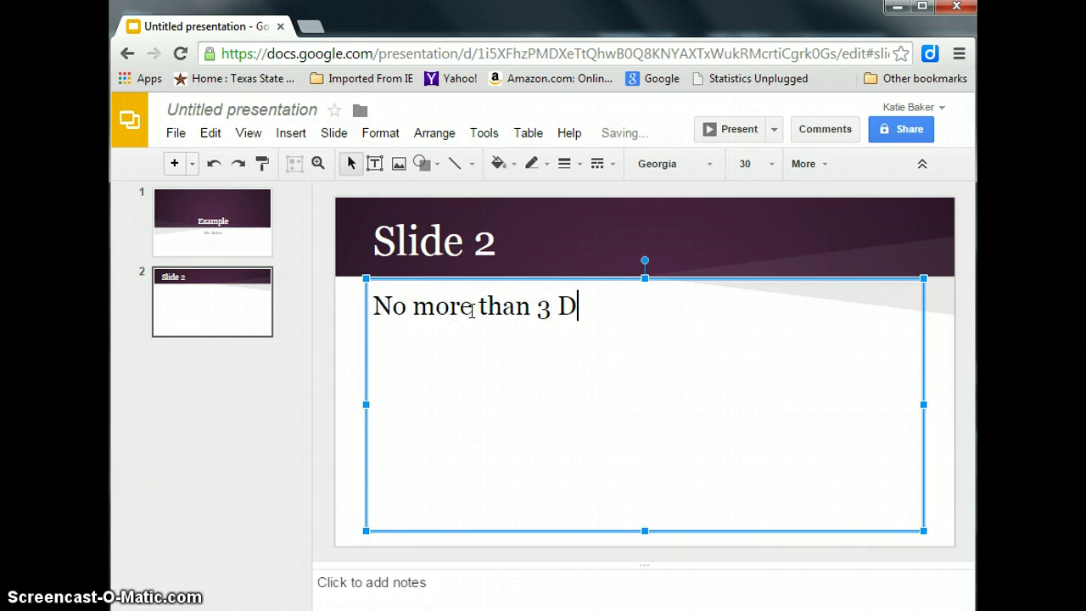
type("ifferent")
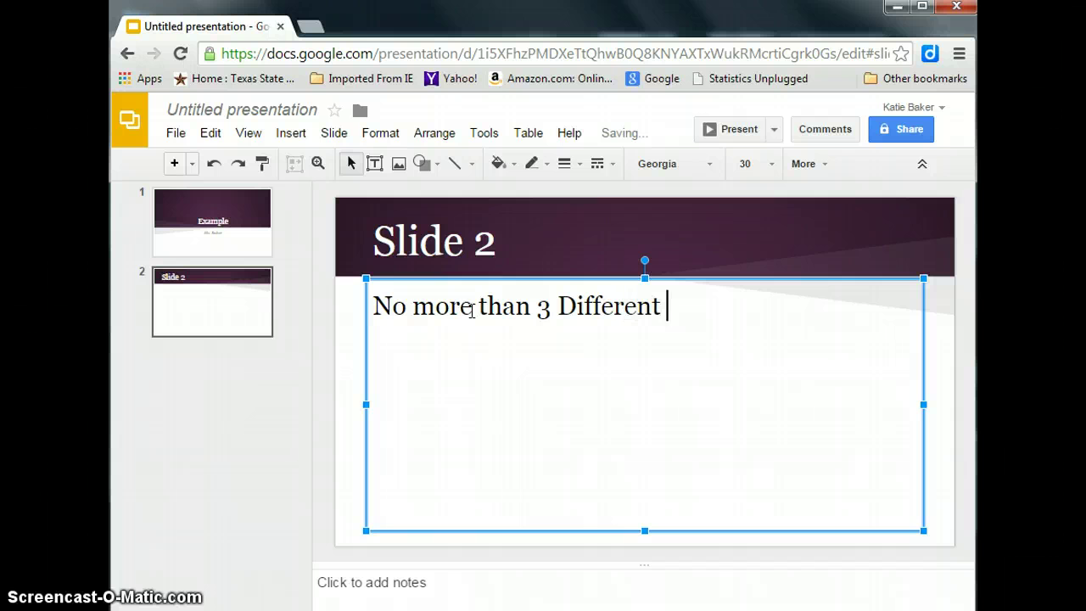
Start a bulleted list below the first body line with the item "USE BULLETS!".
key("Return")
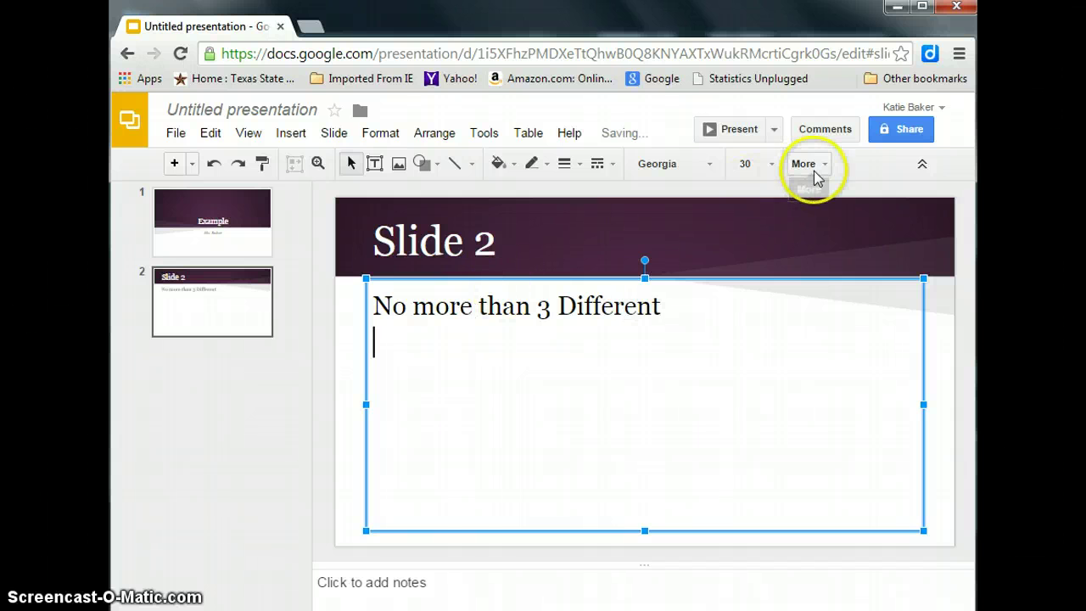
left_click(819, 167)
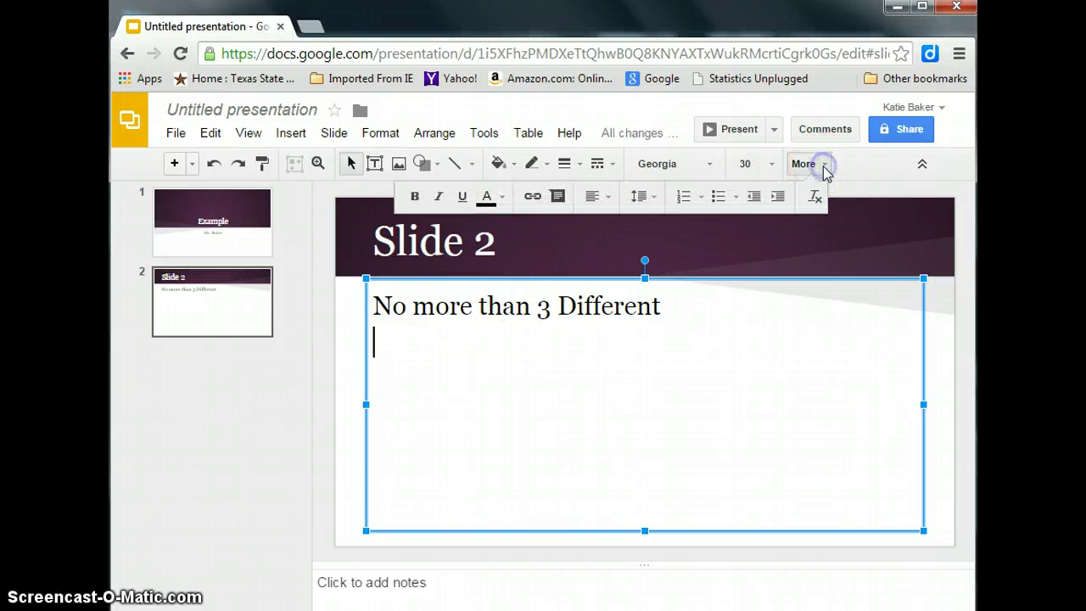
left_click(716, 197)
type("U")
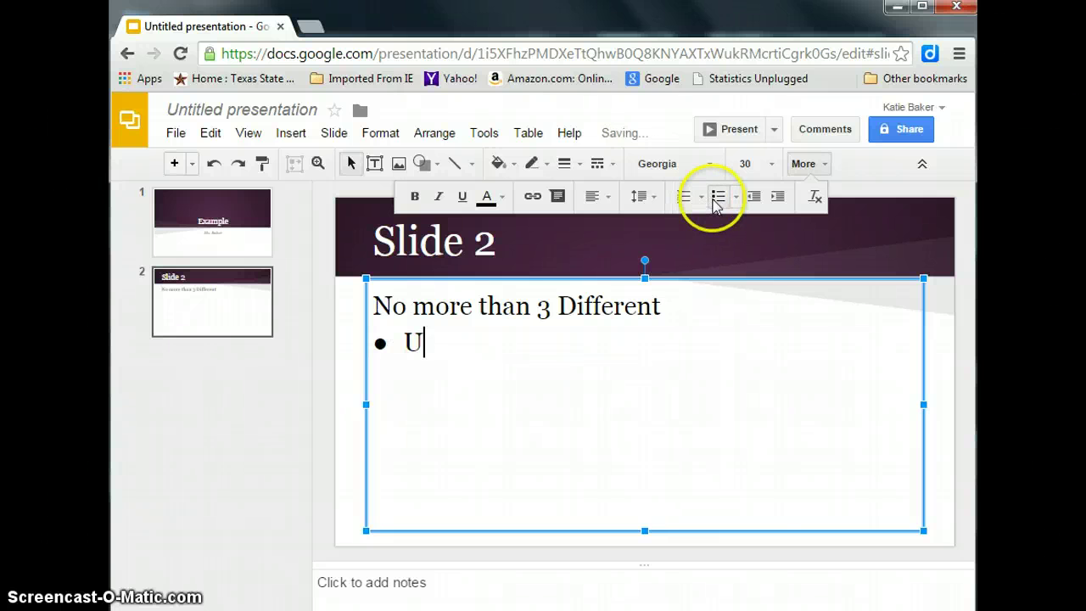
type("SE BULLETS!")
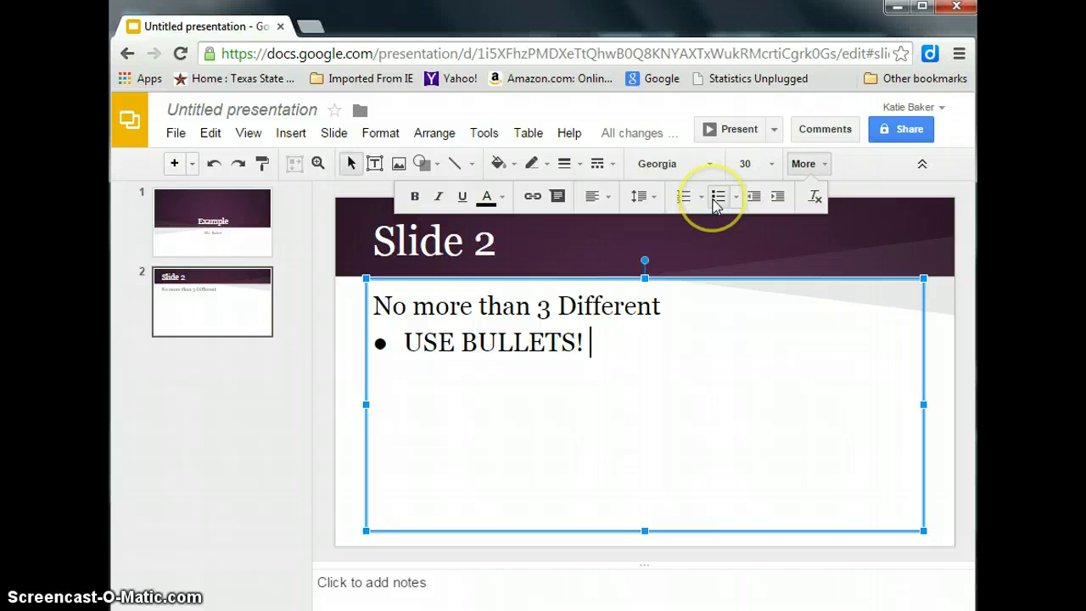
Add a second bullet on slide 2 reading "Keeps slides simple, clean".
key("Return")
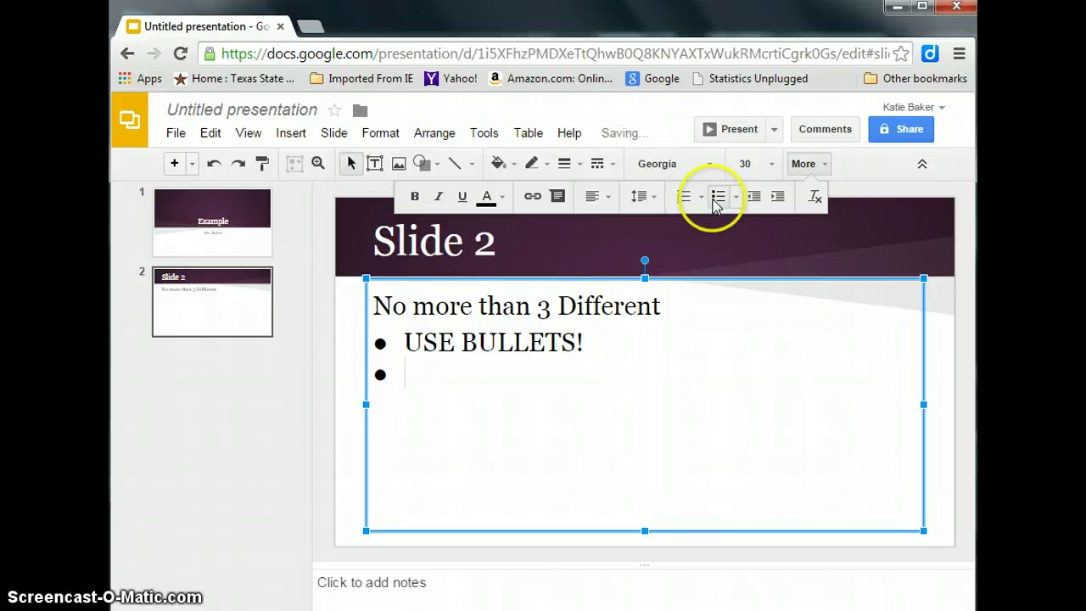
type("Keeps ")
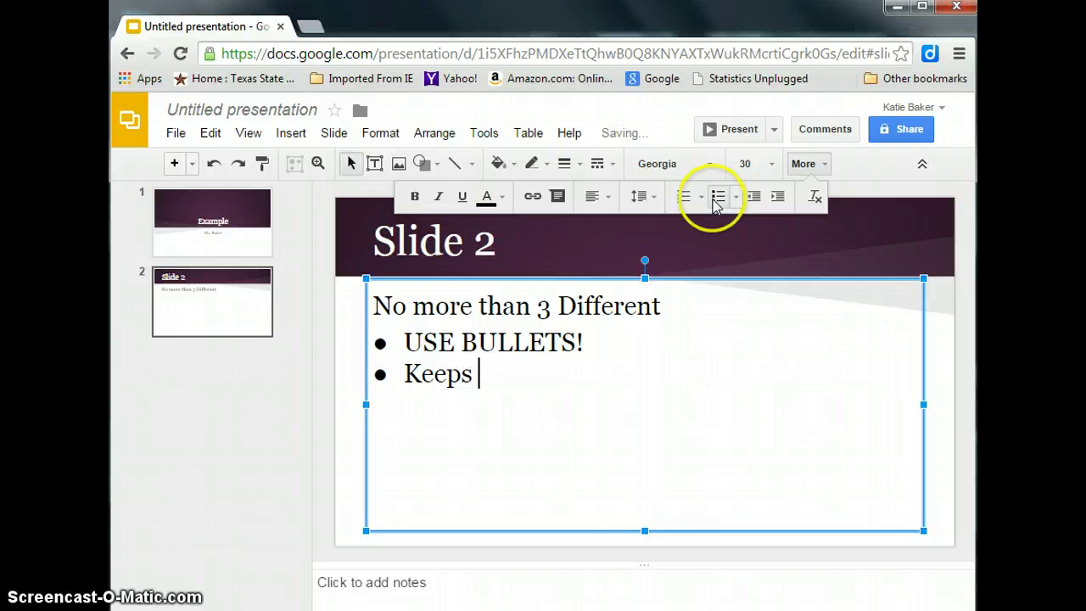
type("slidle")
key("BackSpace")
key("BackSpace")
type("es ")
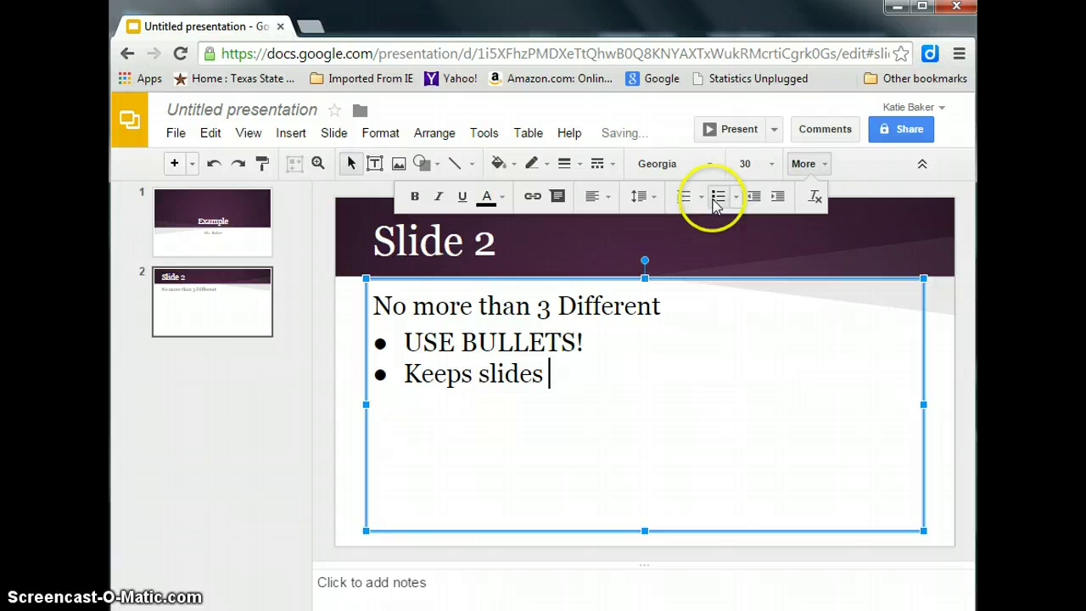
type("simple, ")
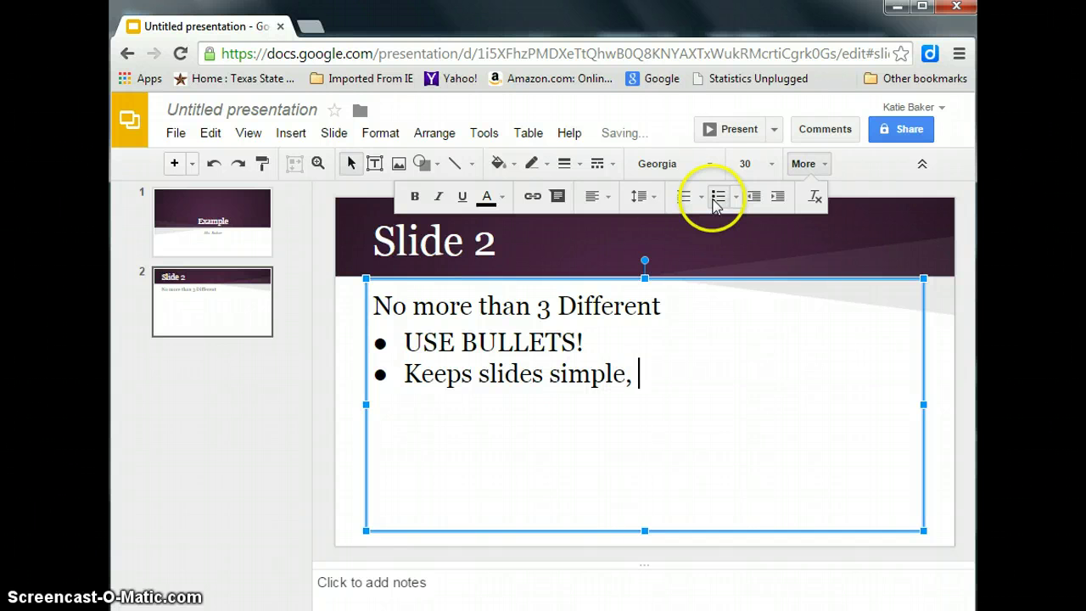
type("clean,")
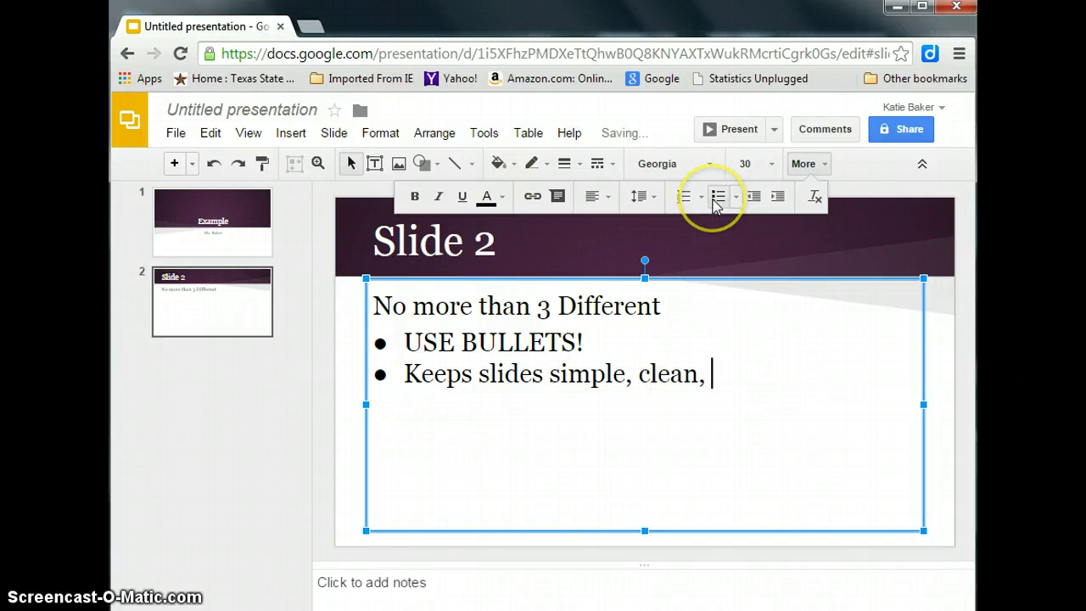
key("BackSpace")
key("BackSpace")
Add a third bullet on slide 2 reading "No more 50-75 words per slide.".
key("Return")
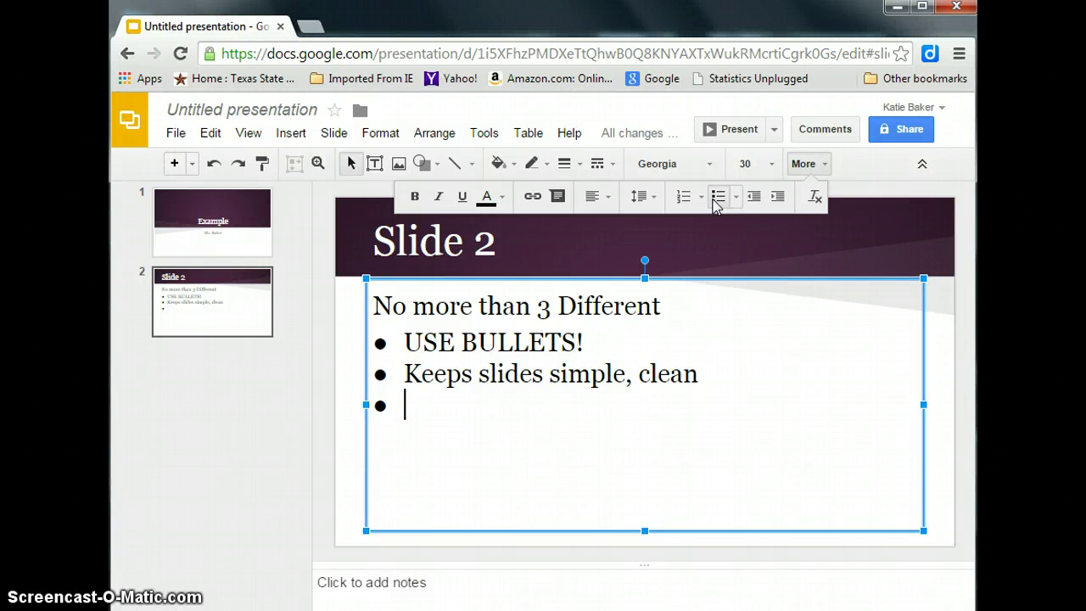
type("No more ")
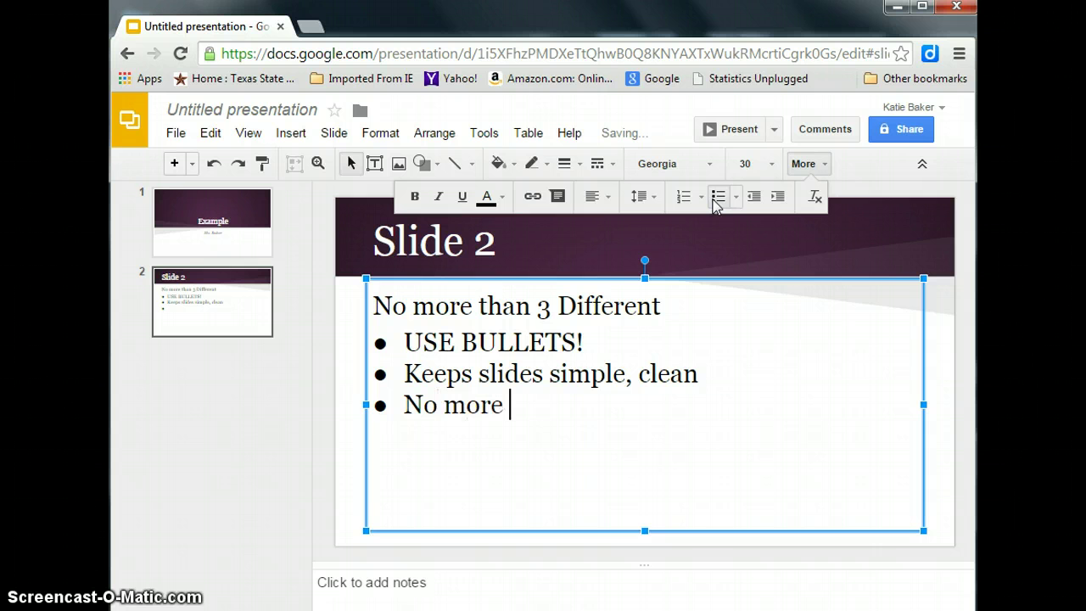
type("50-75 ")
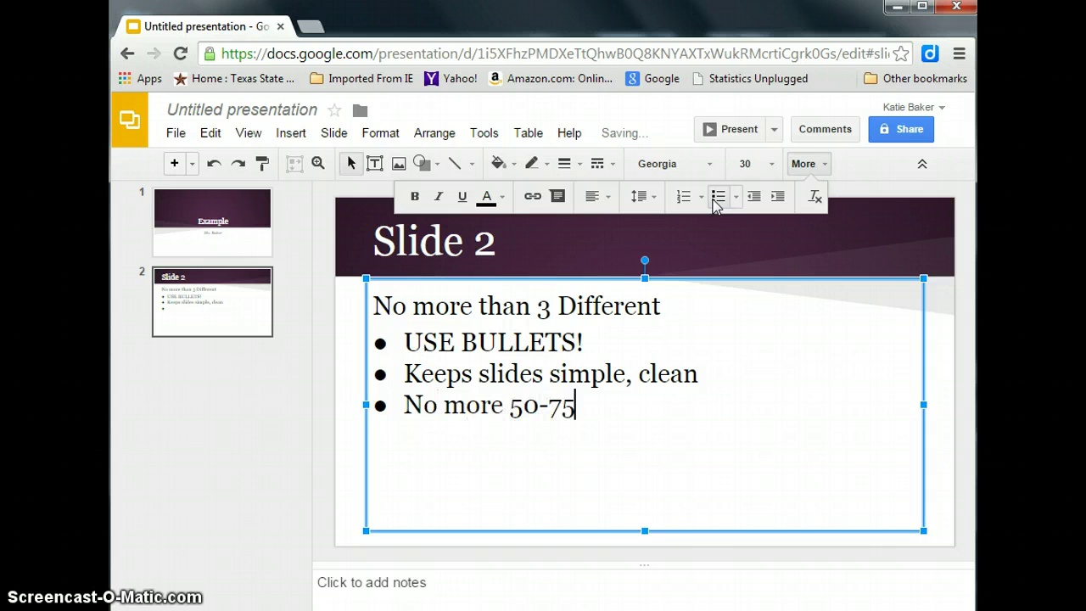
type("words per ")
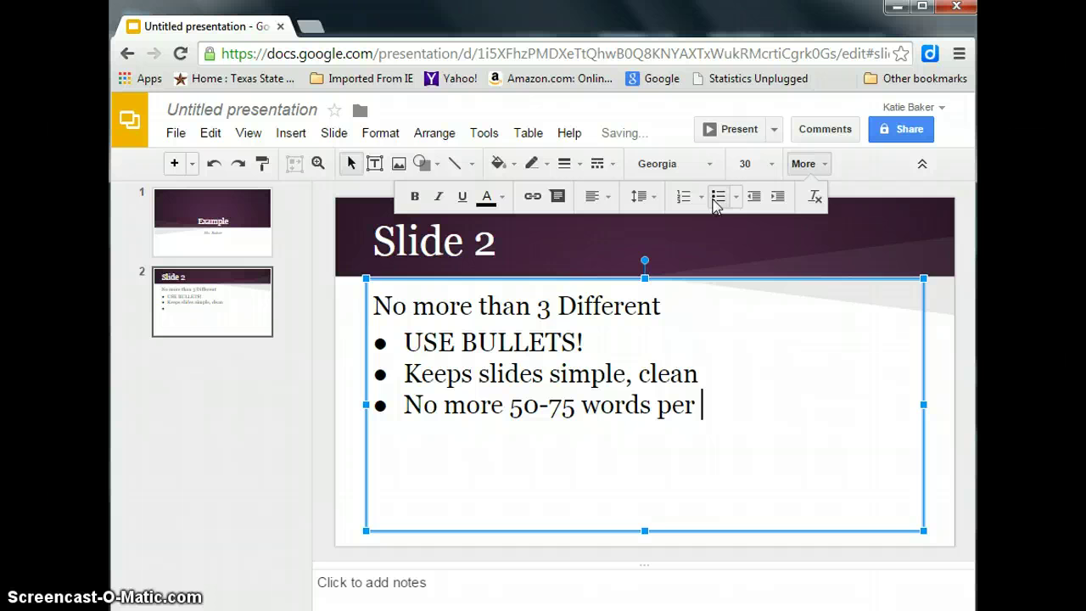
type("slide.")
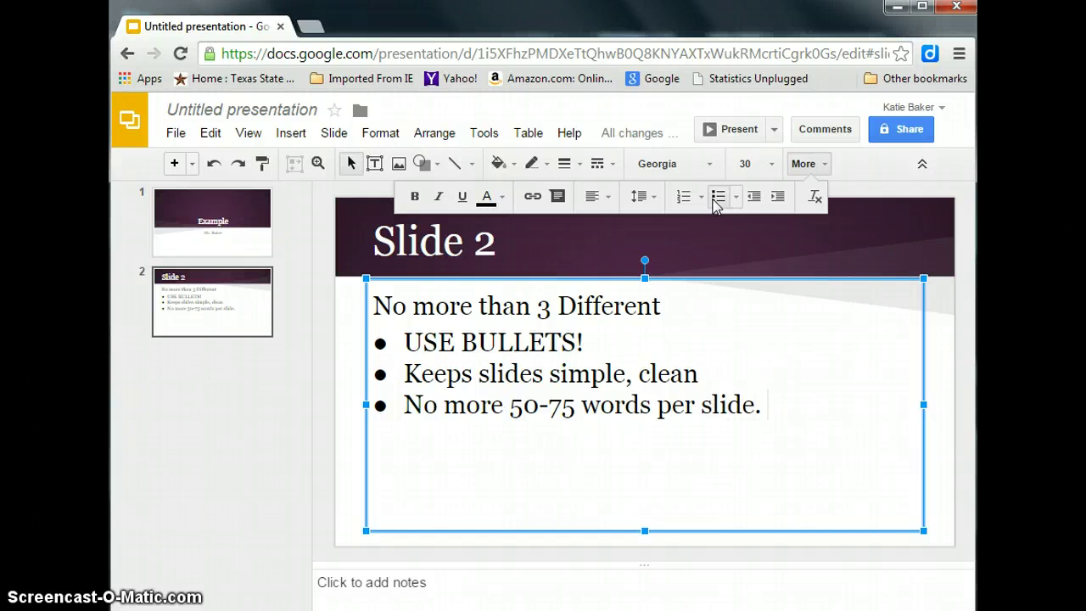
Add a fourth bullet on slide 2 reading "Easy to read".
key("Return")
type("Easyt")
key("BackSpace")
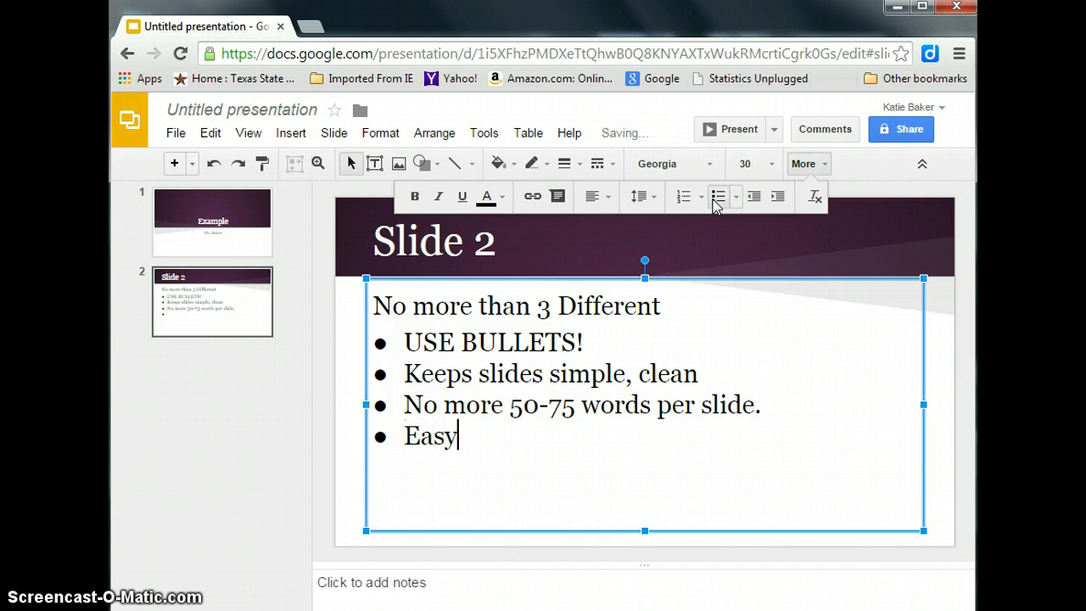
type("to rw")
key("BackSpace")
type("ead")
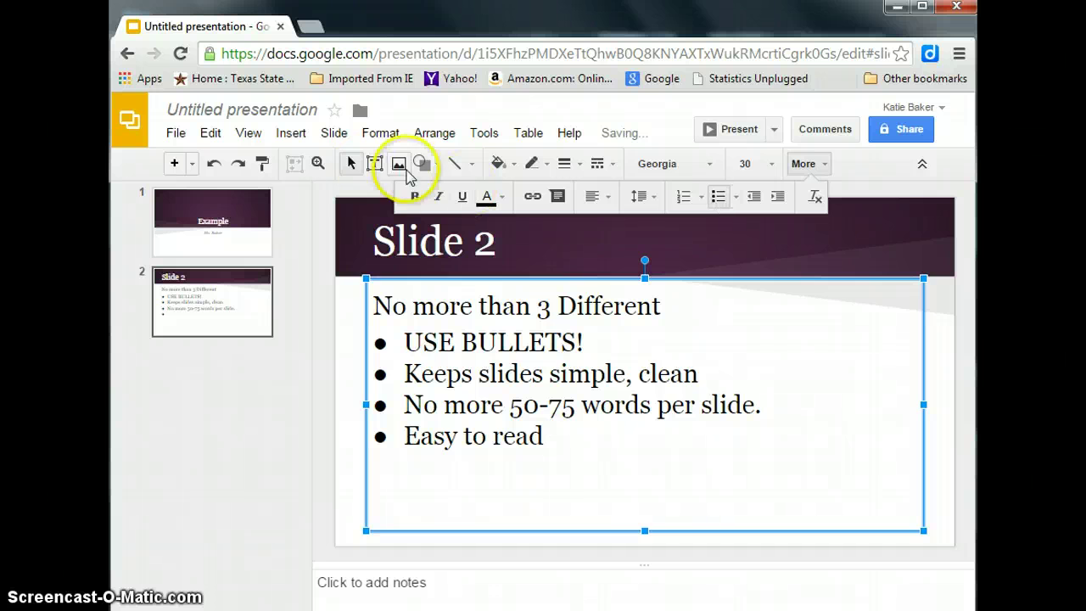
Add a third slide and insert the image Alice_par_John_Tenniel_04 uploaded from the Pictures library.
left_click(175, 163)
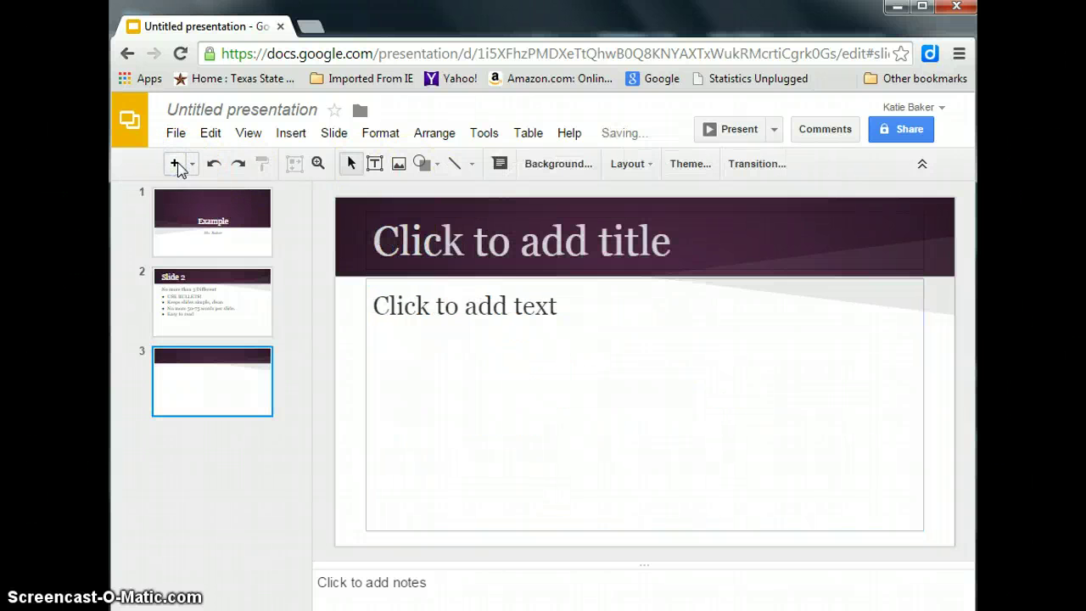
left_click(505, 308)
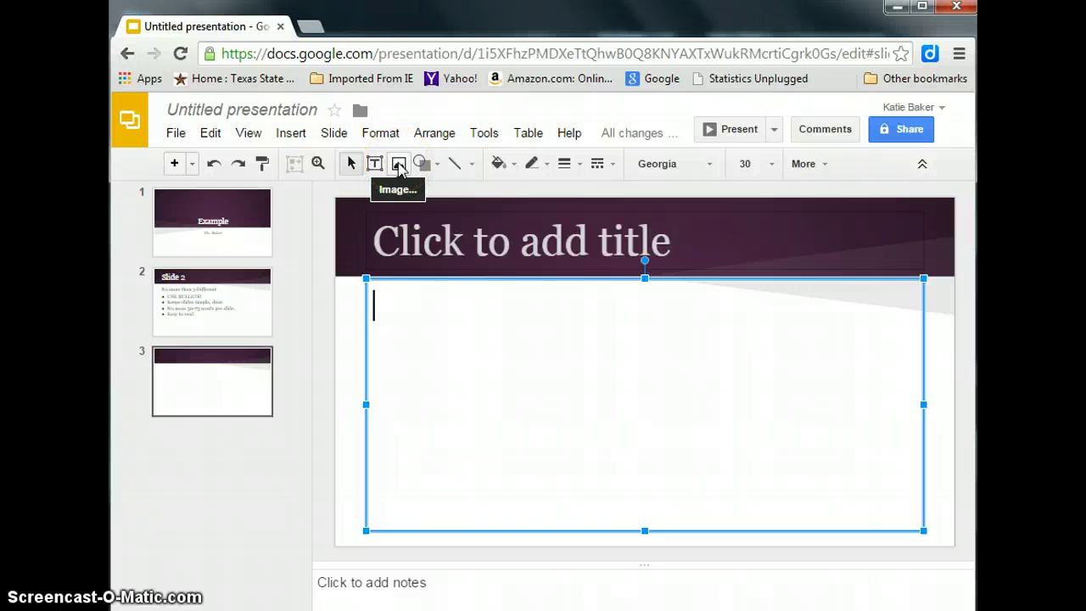
left_click(398, 164)
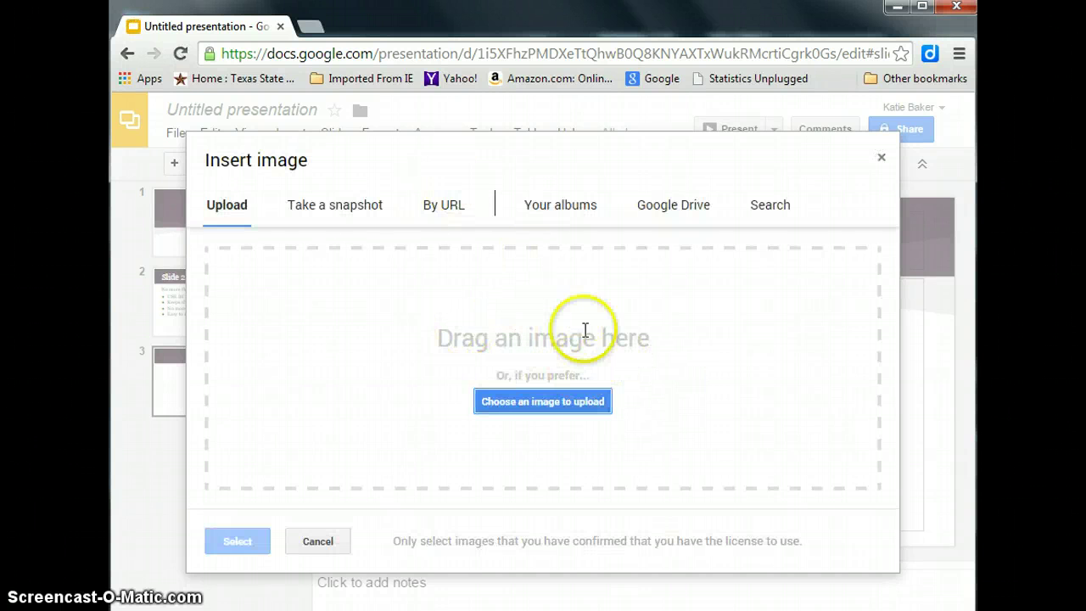
left_click(574, 415)
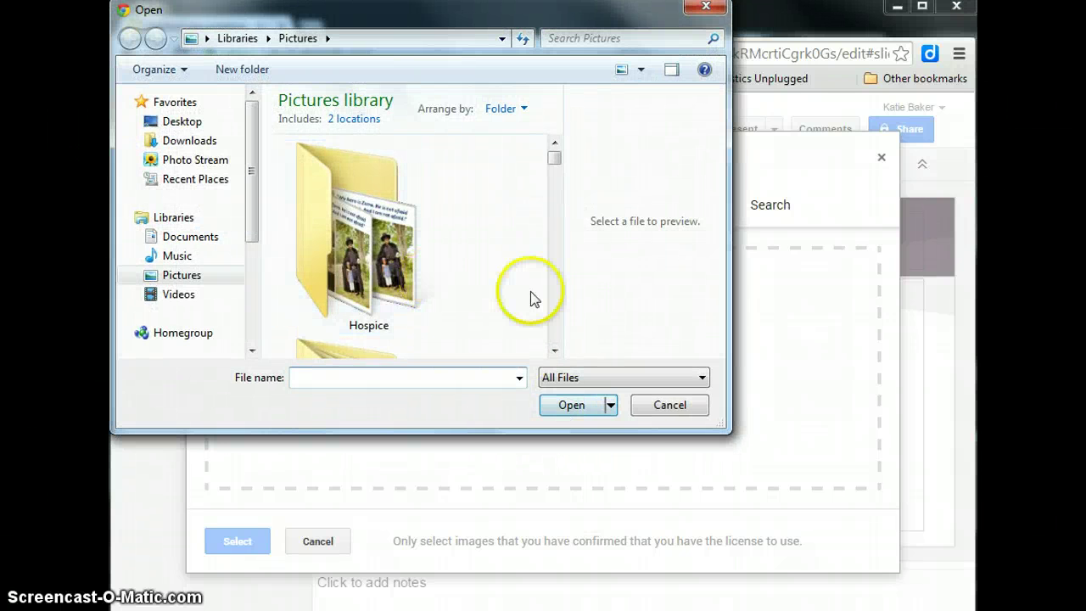
left_click(555, 350)
left_click(554, 349)
left_click(555, 349)
left_click(554, 349)
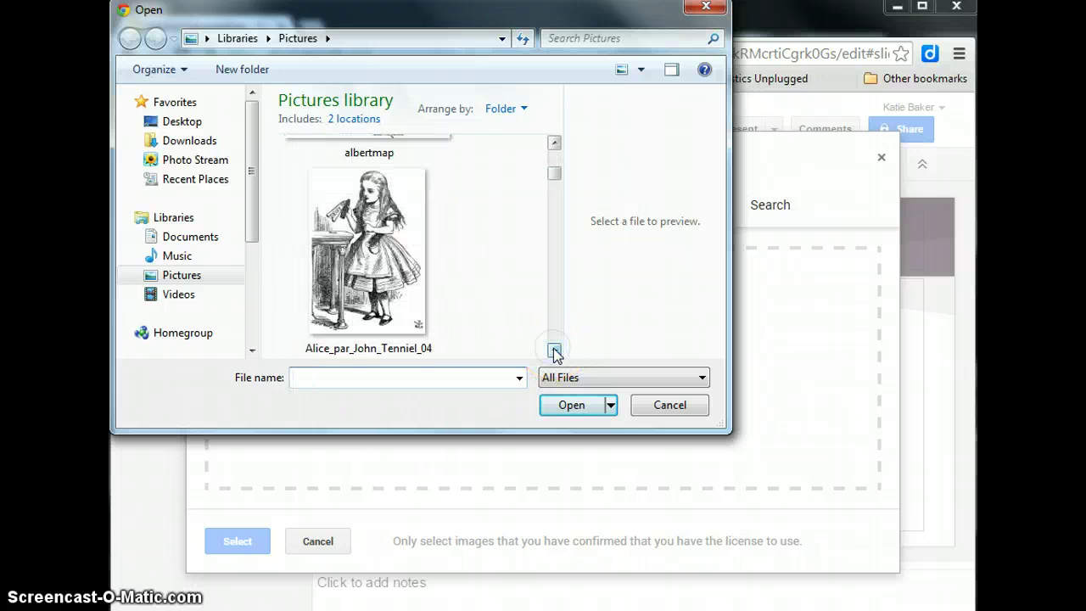
left_click(555, 350)
left_click(369, 207)
left_click(572, 405)
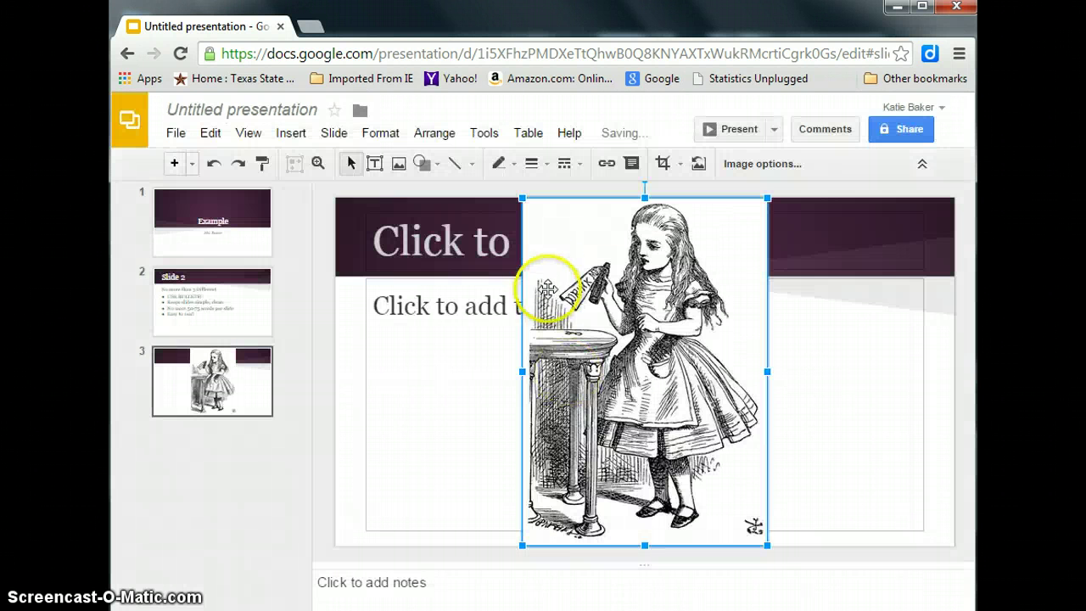
Move the image to the right side of slide 3 and narrow the body text box to end beside it.
left_click_drag(568, 344, 855, 345)
left_click(572, 337)
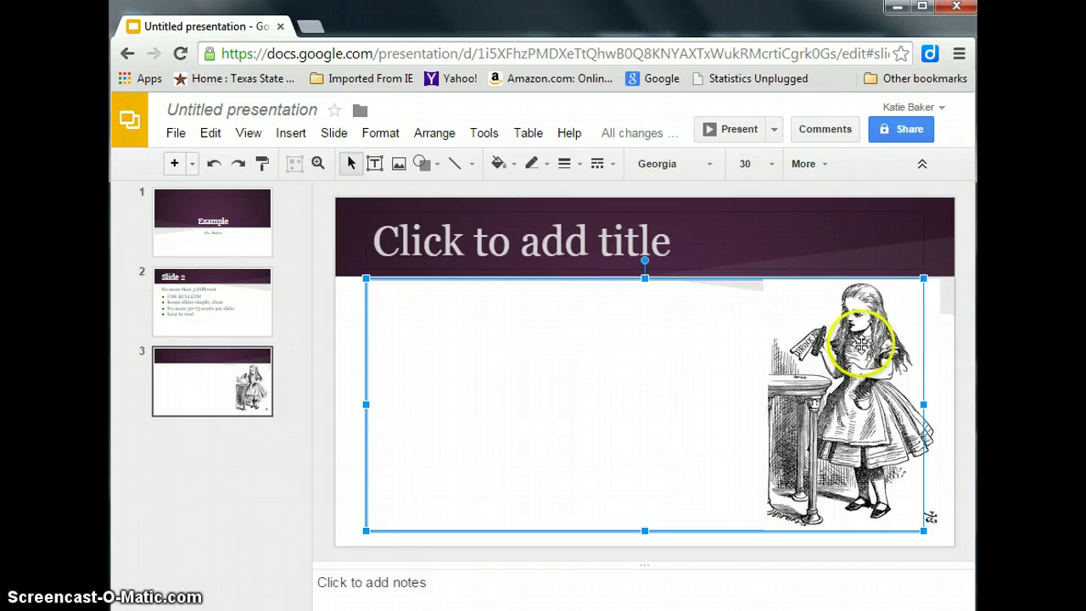
left_click_drag(922, 405, 749, 405)
Enter "Use images relevant to topic" as the first body line on slide 3.
left_click(579, 306)
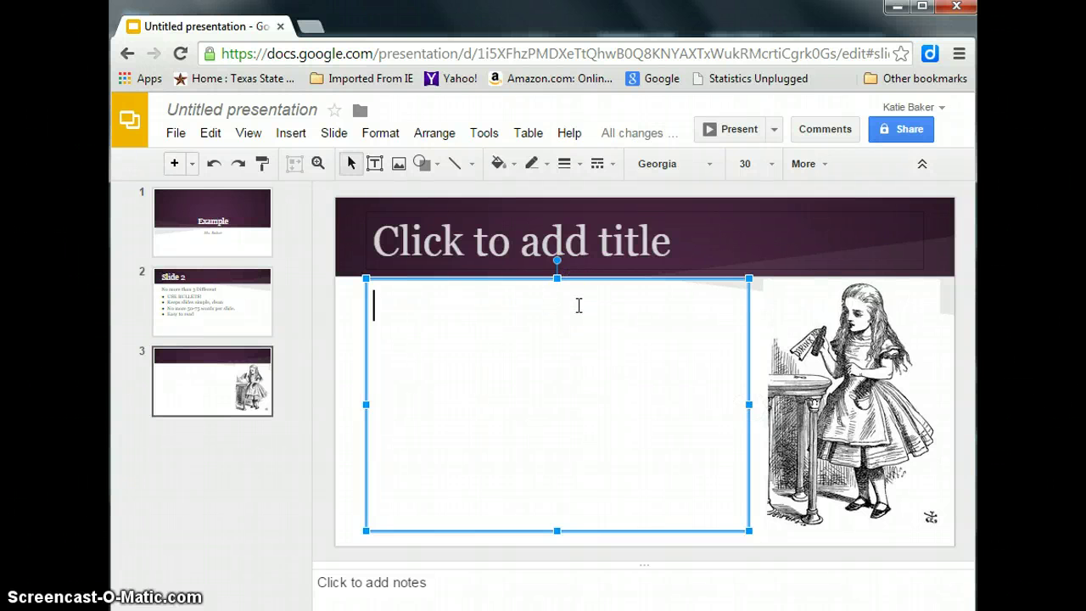
type("Use ")
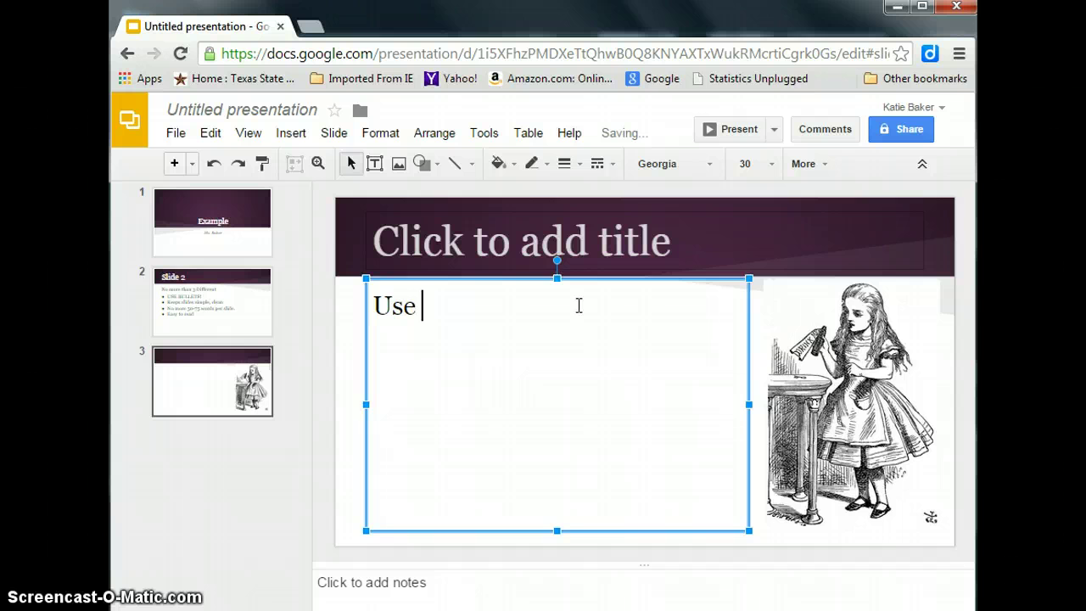
type("images rel")
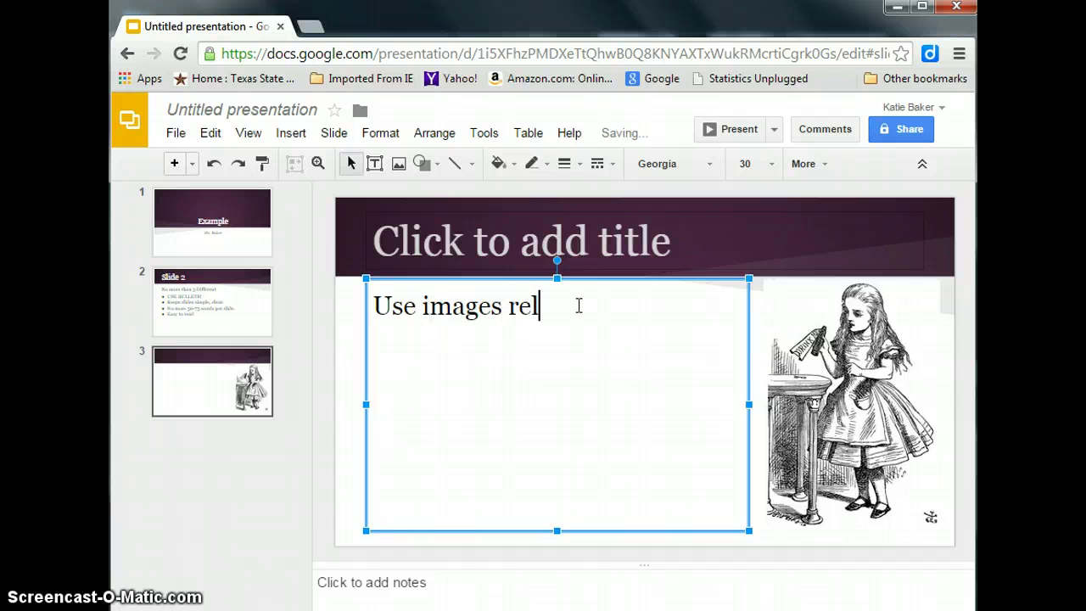
type("evant ")
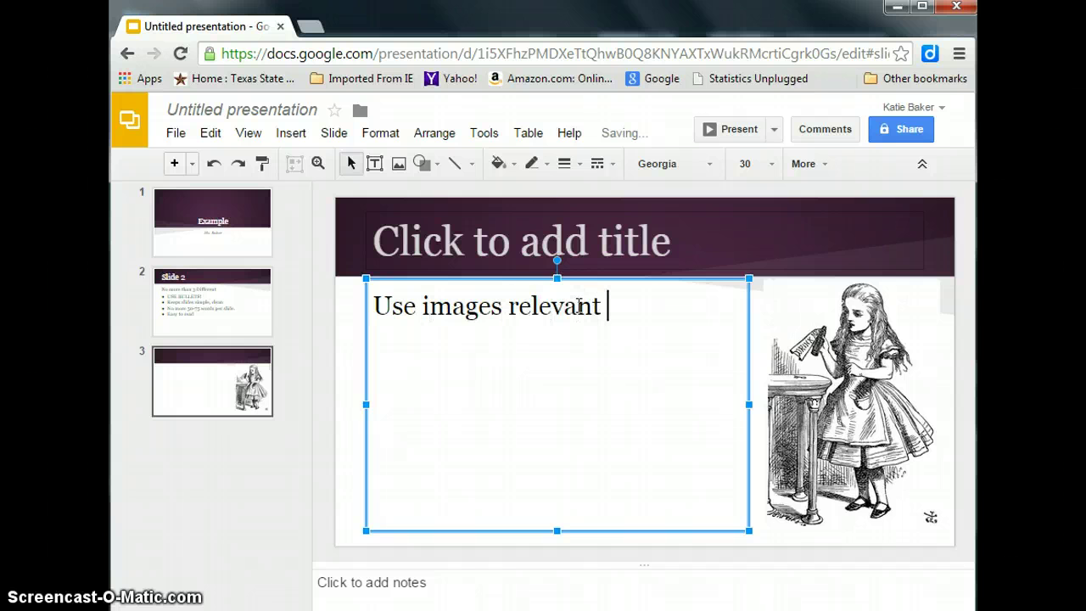
type("to topiz")
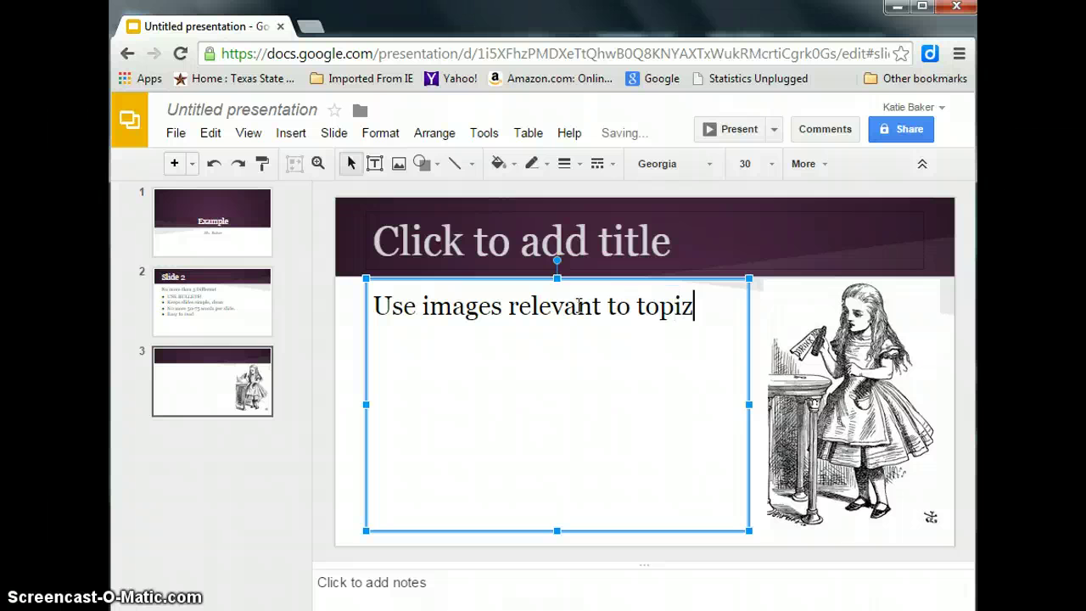
key("BackSpace")
type("c")
key("Return")
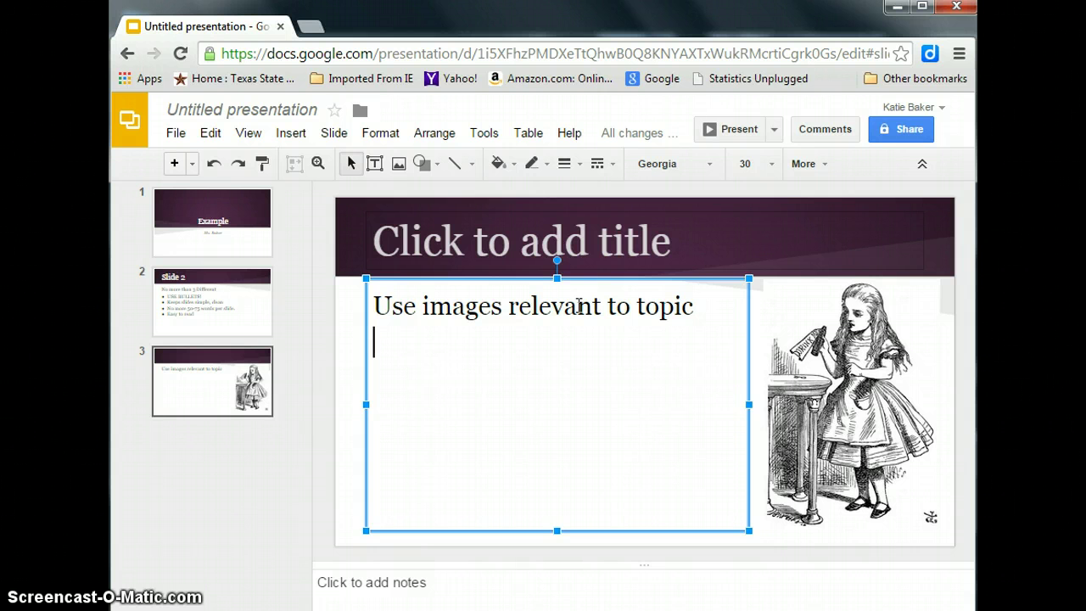
Add a second body line on slide 3 reading "No more than 2 images".
type("No")
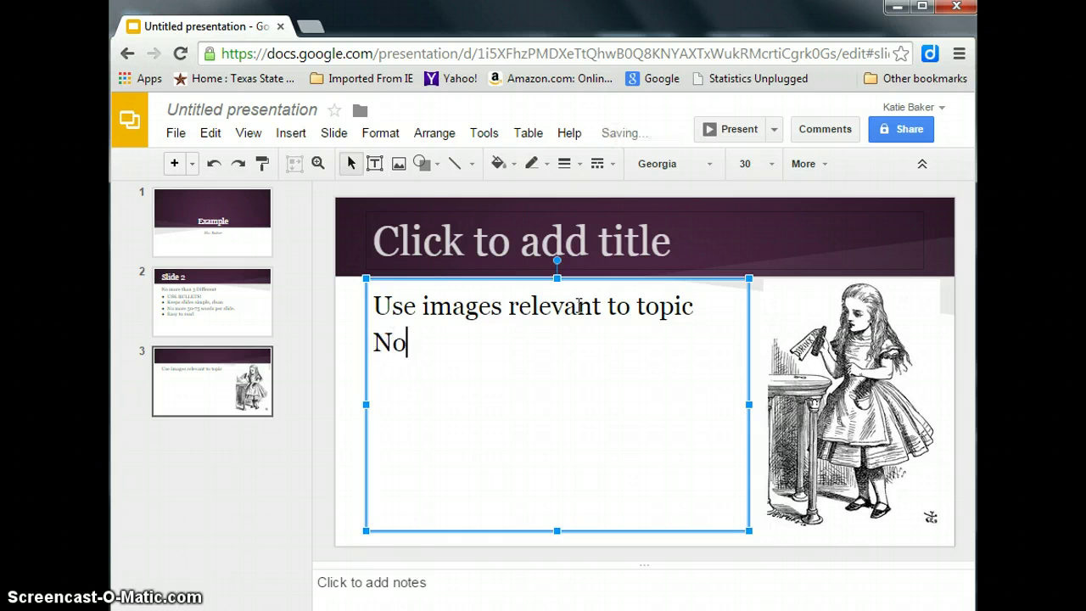
type(" more than")
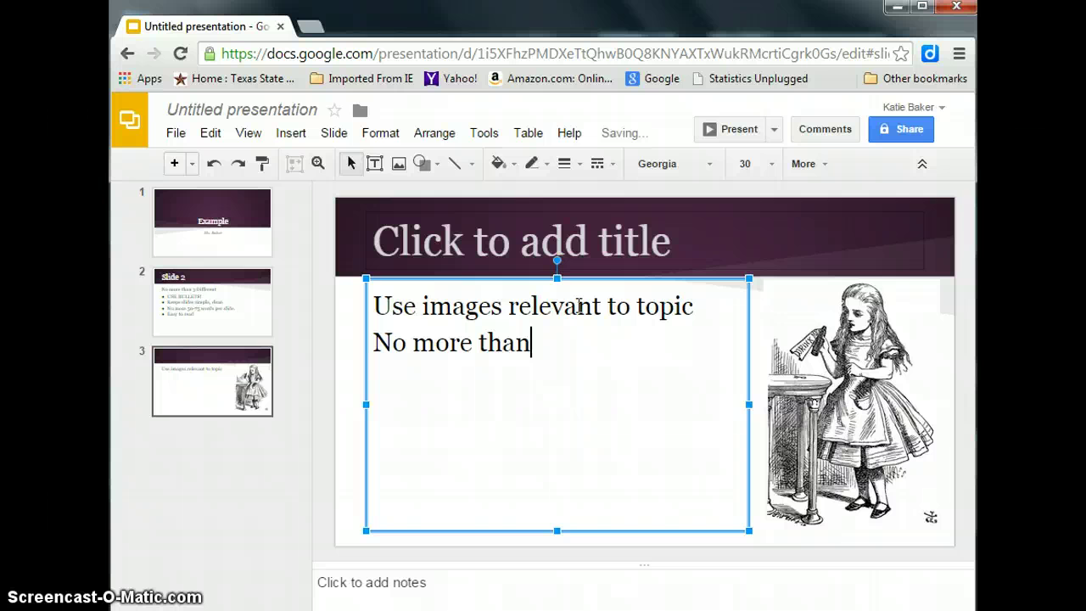
type(" 2 impages")
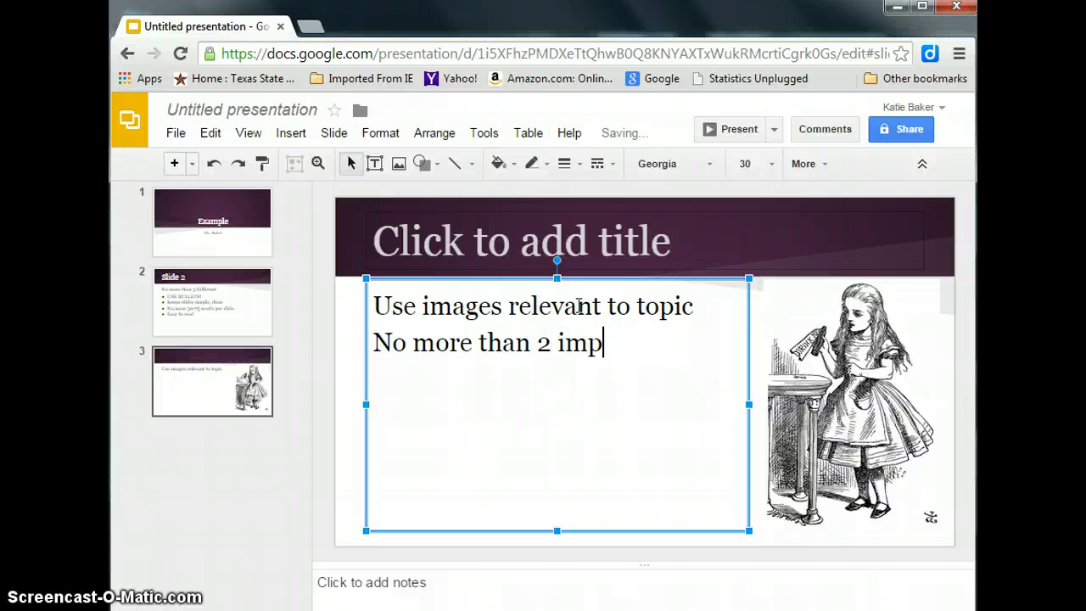
key("BackSpace")
key("BackSpace")
key("BackSpace")
key("BackSpace")
key("BackSpace")
type("ages r")
key("BackSpace")
key("BackSpace")
type("es")
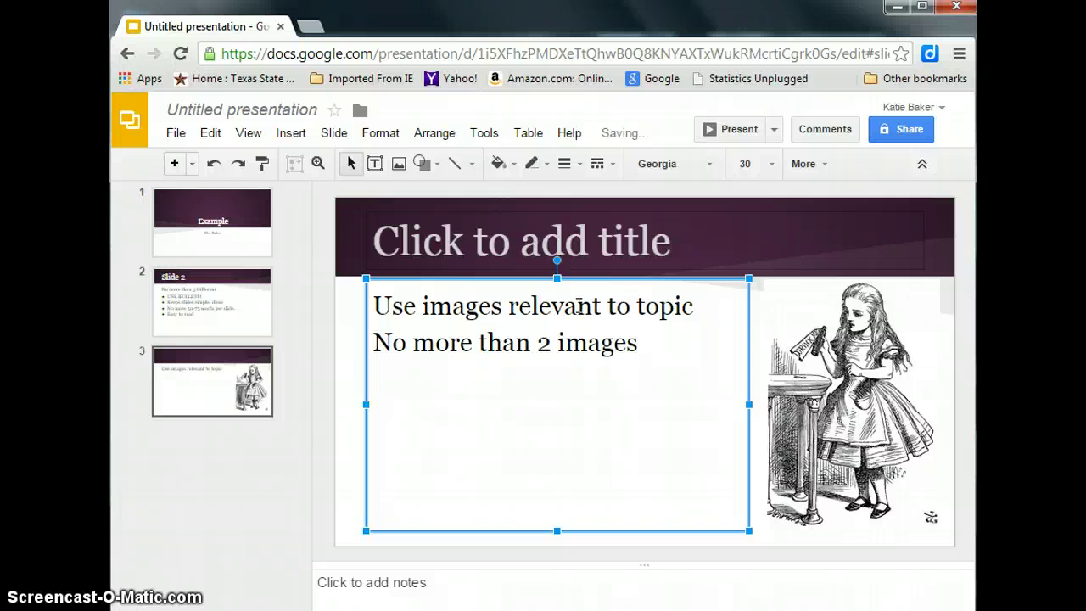
key("Return")
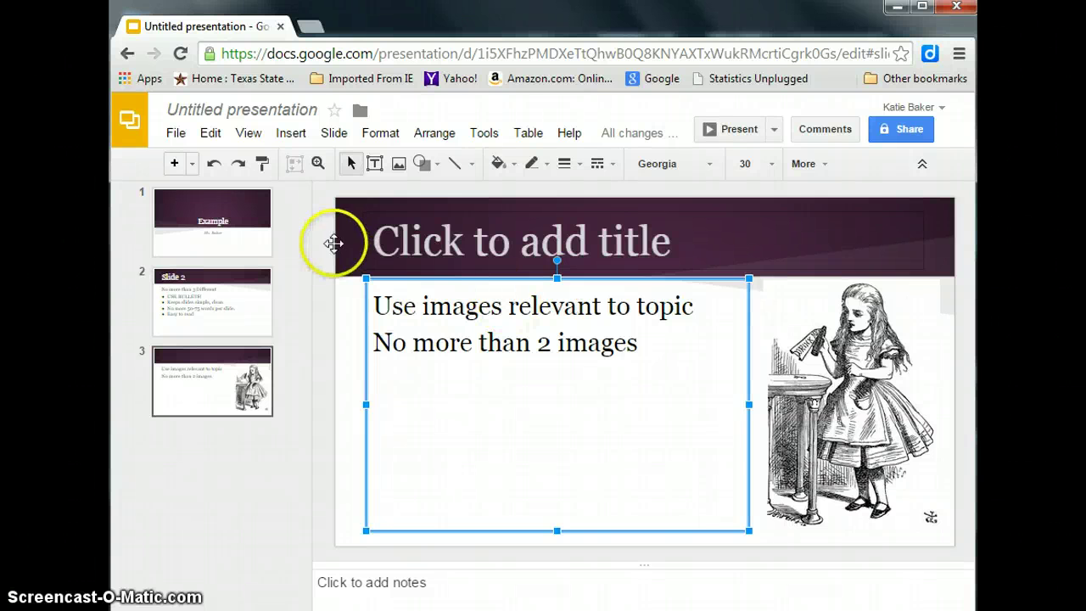
Go back to the title slide, visit the list of recent presentations, and reopen the purple-themed untitled presentation.
left_click(230, 254)
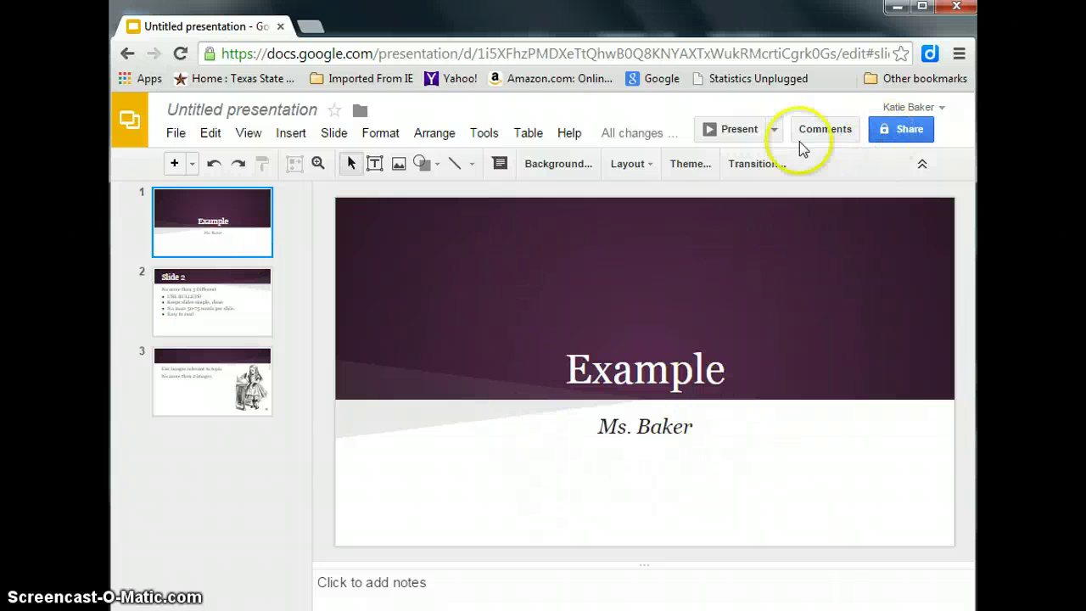
left_click(131, 120)
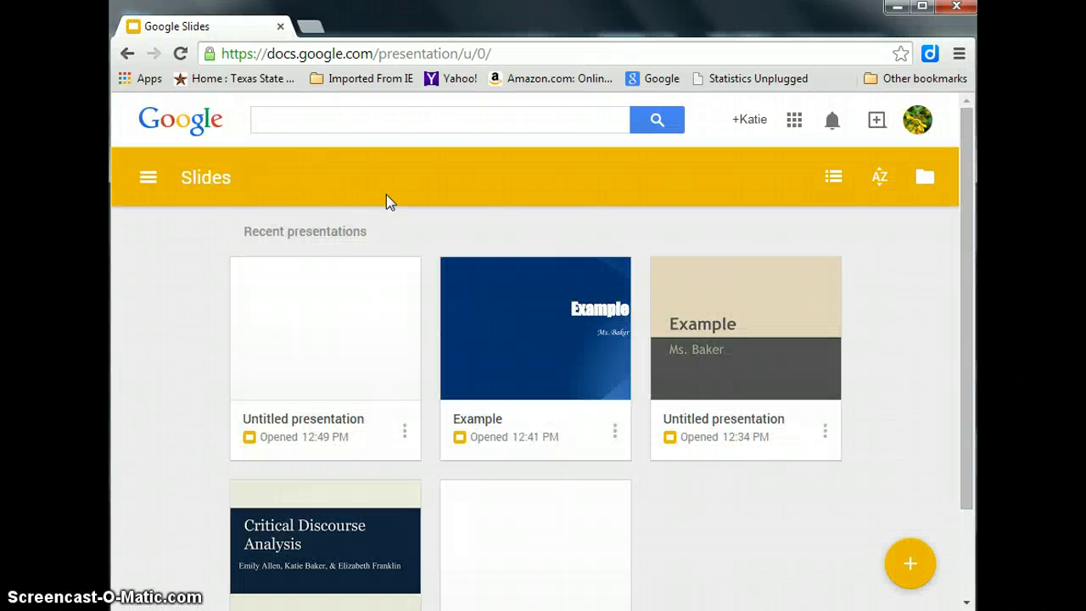
left_click(356, 320)
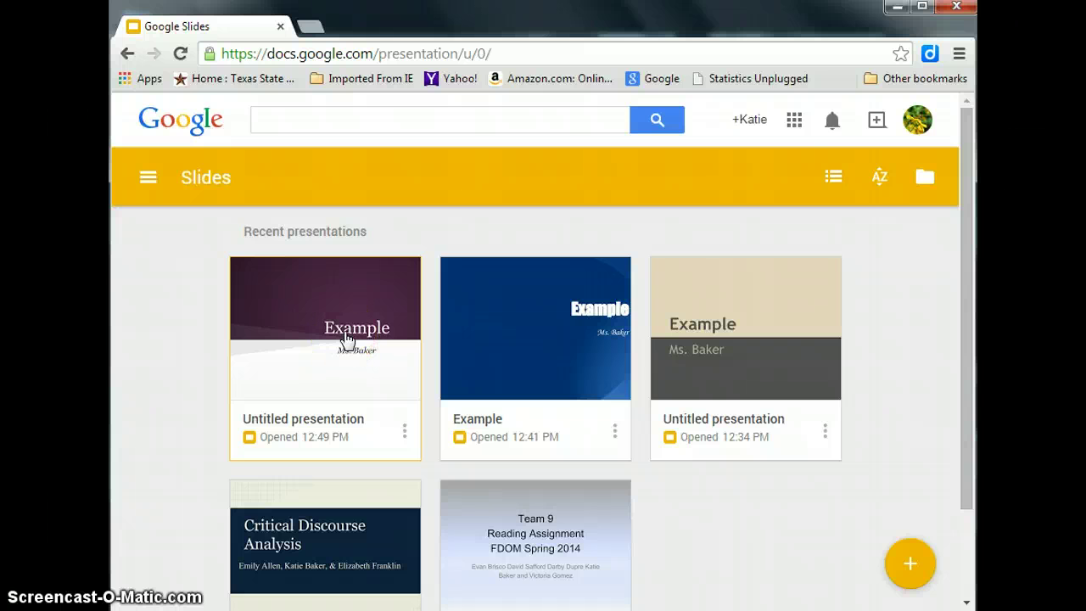
left_click(347, 339)
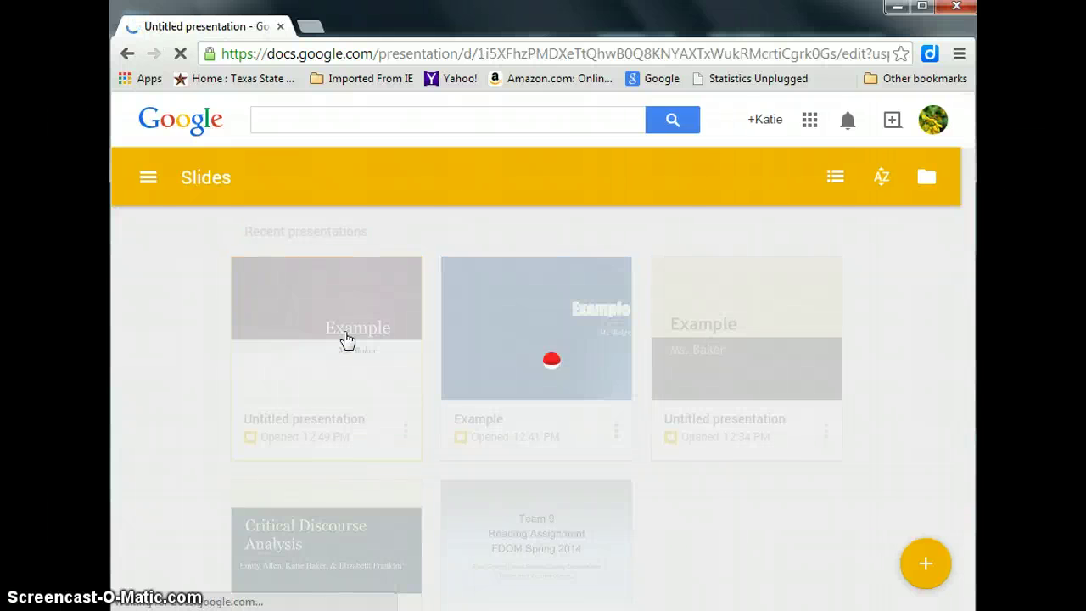